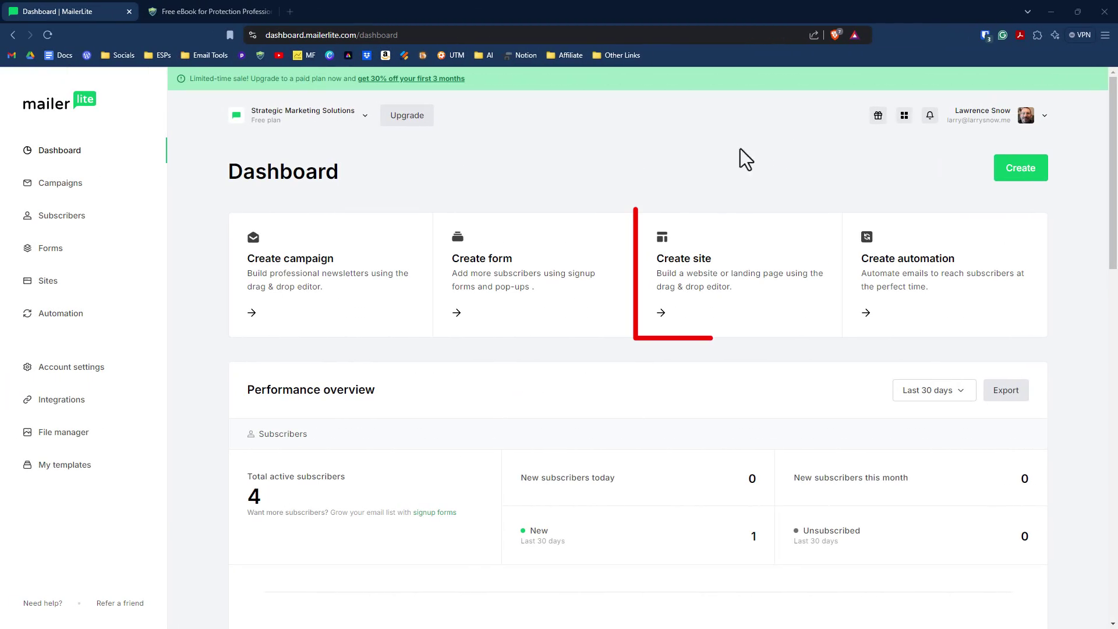
Step: Create a new landing page site named 'Awesome Landing Page Example'
{"action": "left_click", "coordinate": [708, 288]}
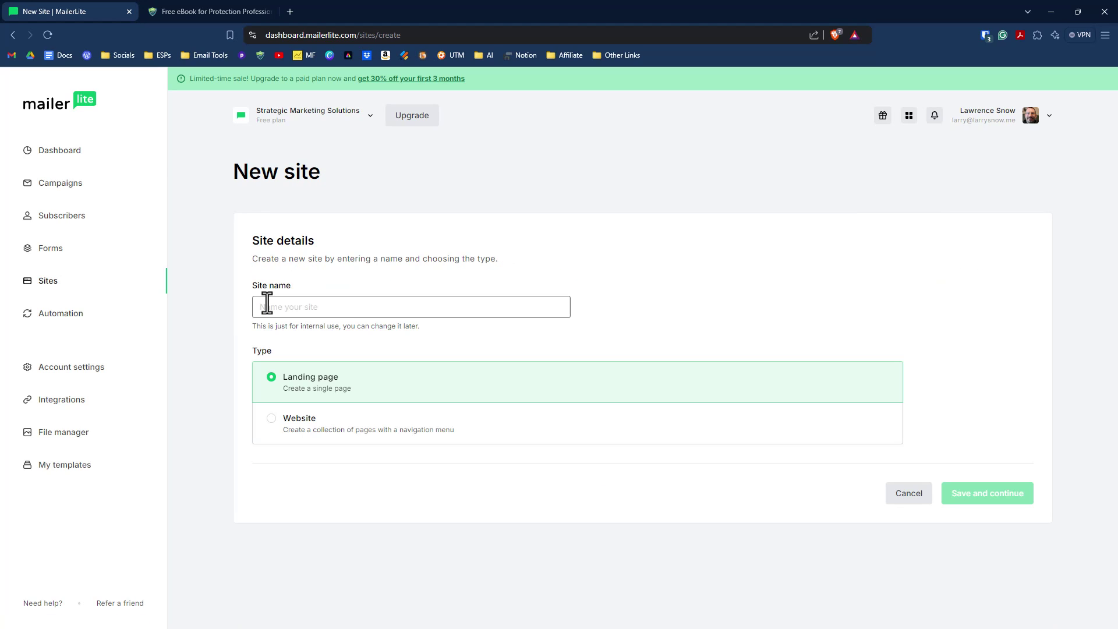
{"action": "type", "text": "Alvesome Landi"}
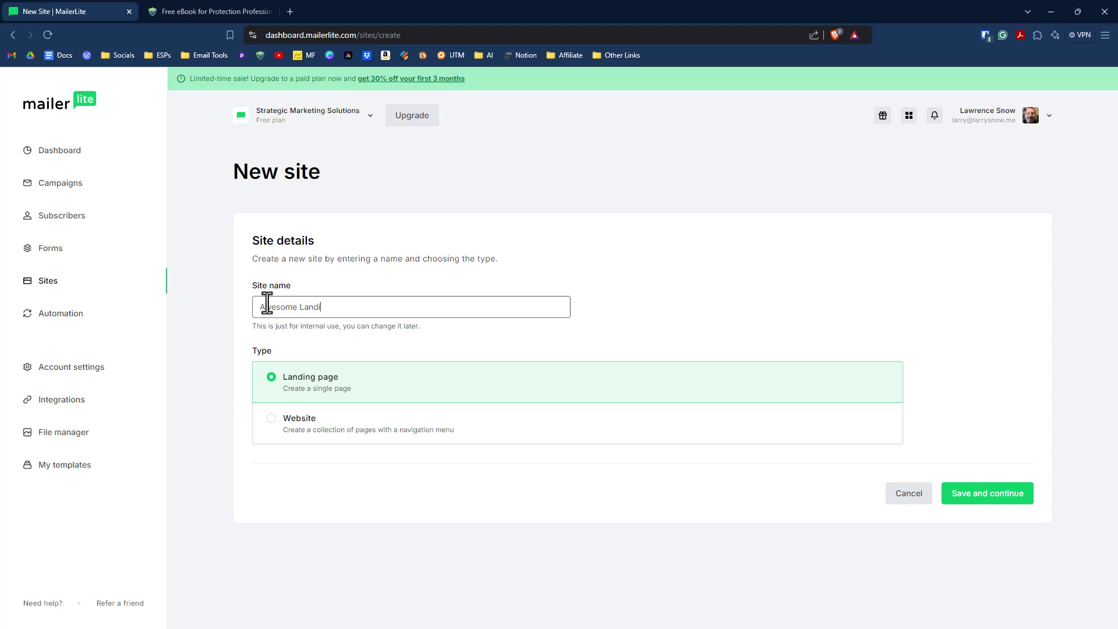
{"action": "type", "text": "ng Page Example"}
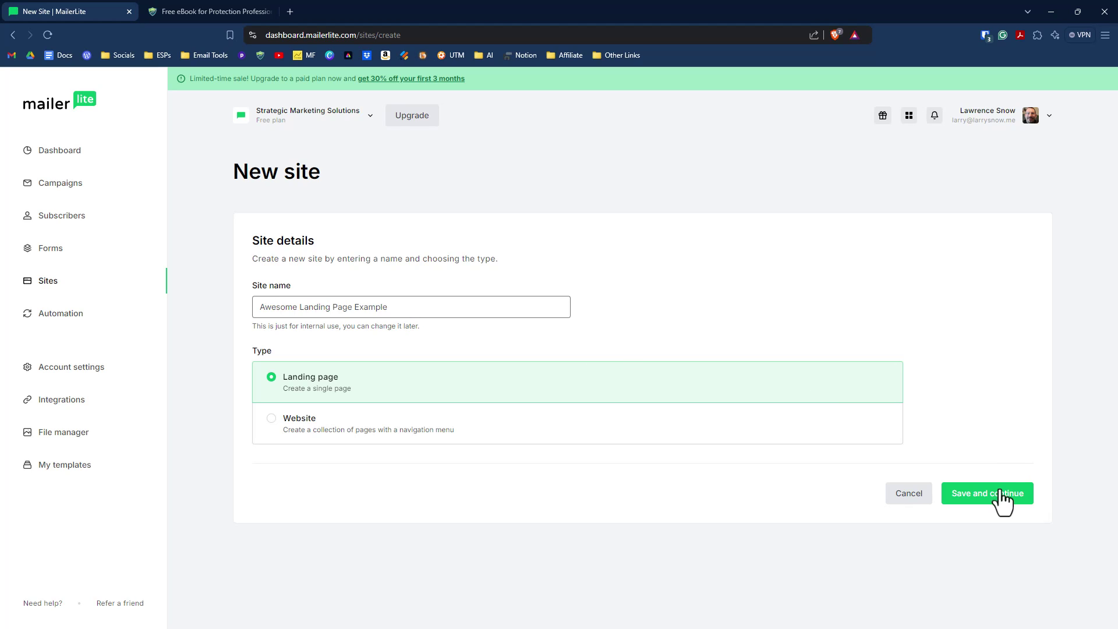
{"action": "left_click", "coordinate": [998, 499]}
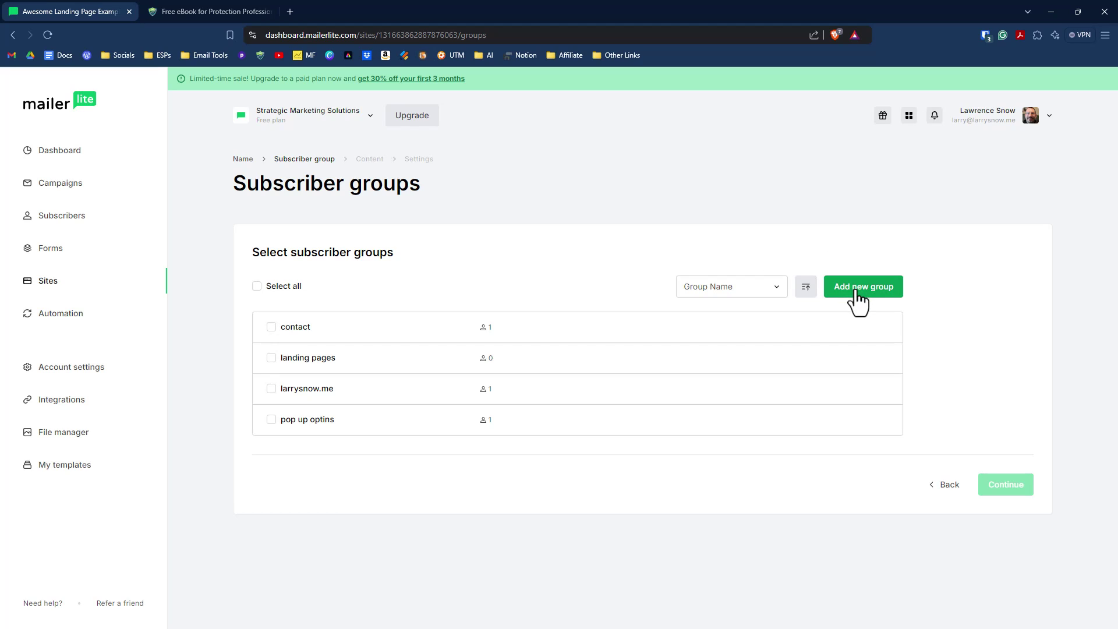
Step: Create a new 'ebook download' subscriber group and assign it to the landing page
{"action": "left_click", "coordinate": [858, 294]}
{"action": "left_click", "coordinate": [567, 349]}
{"action": "type", "text": "ebo"}
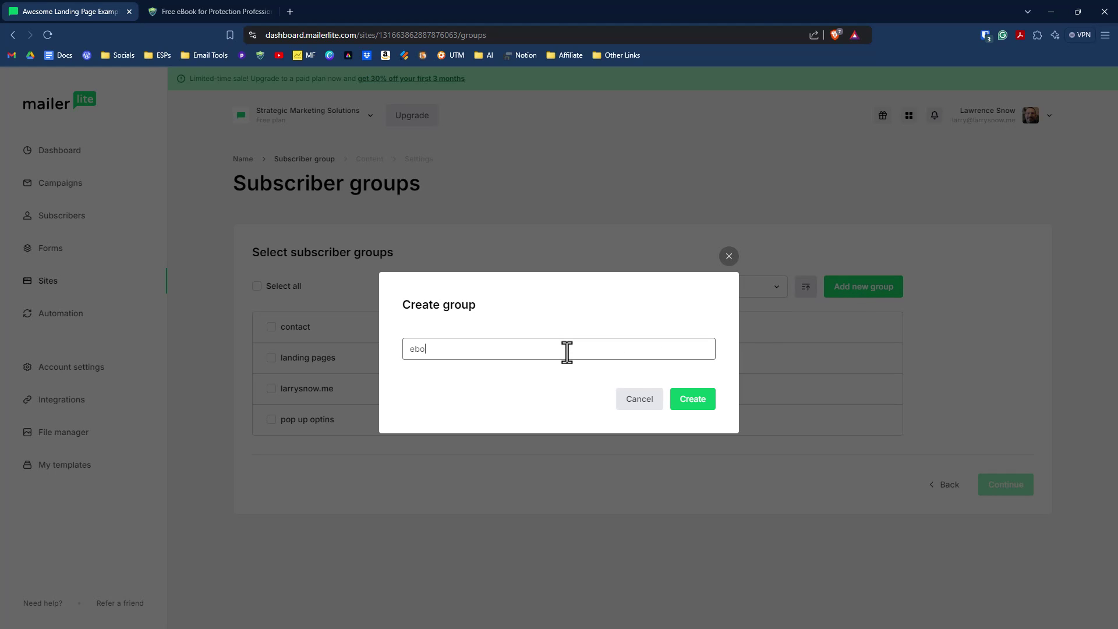
{"action": "type", "text": "ok download"}
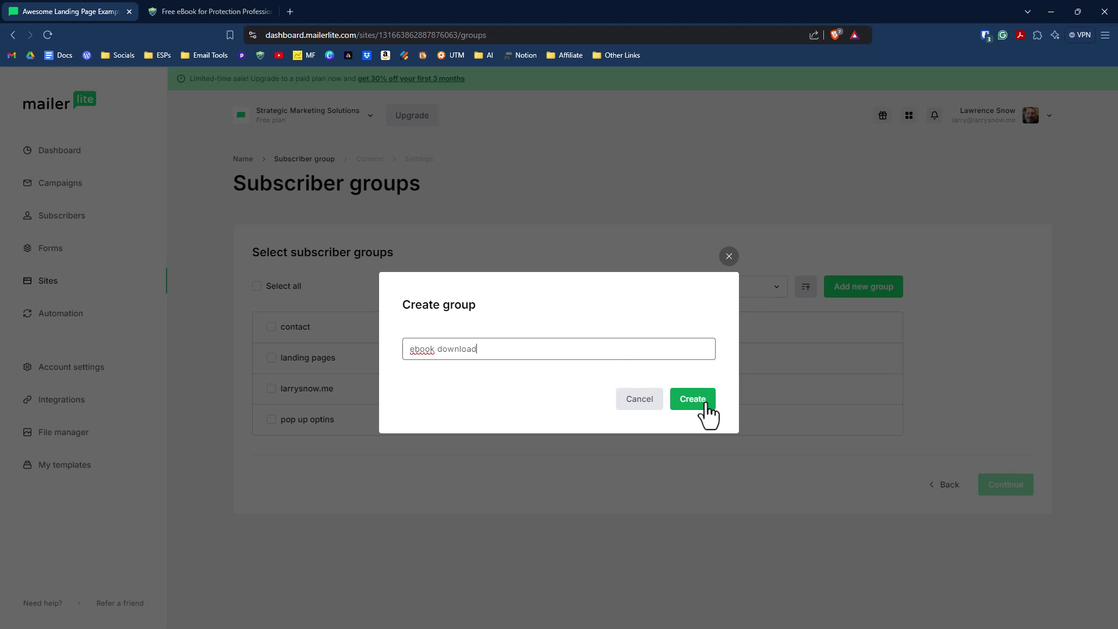
{"action": "left_click", "coordinate": [707, 405]}
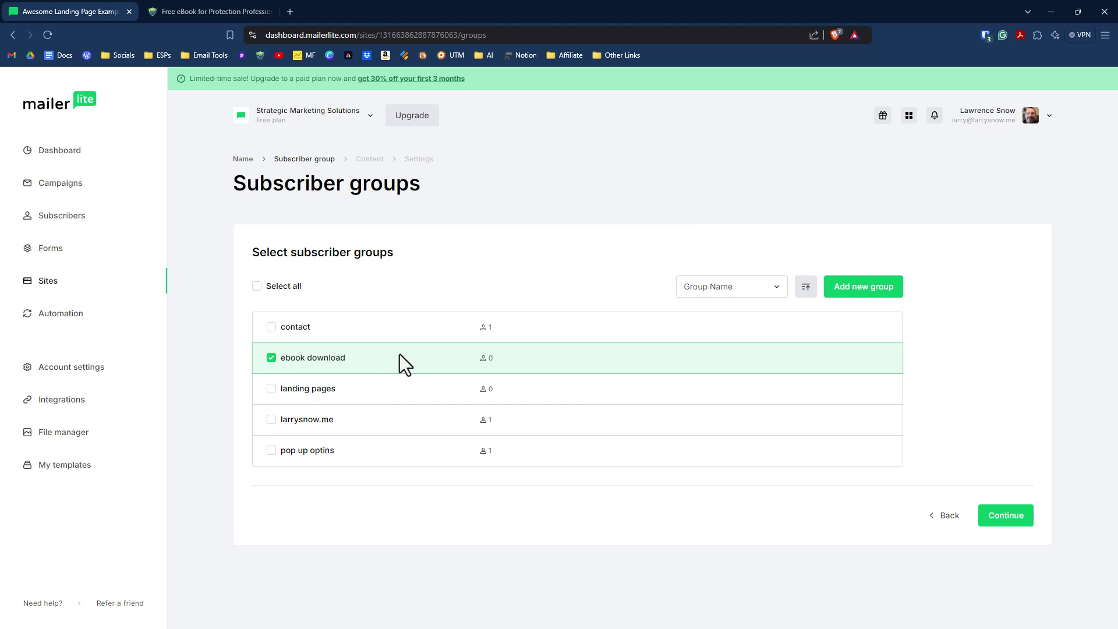
{"action": "left_click", "coordinate": [999, 520]}
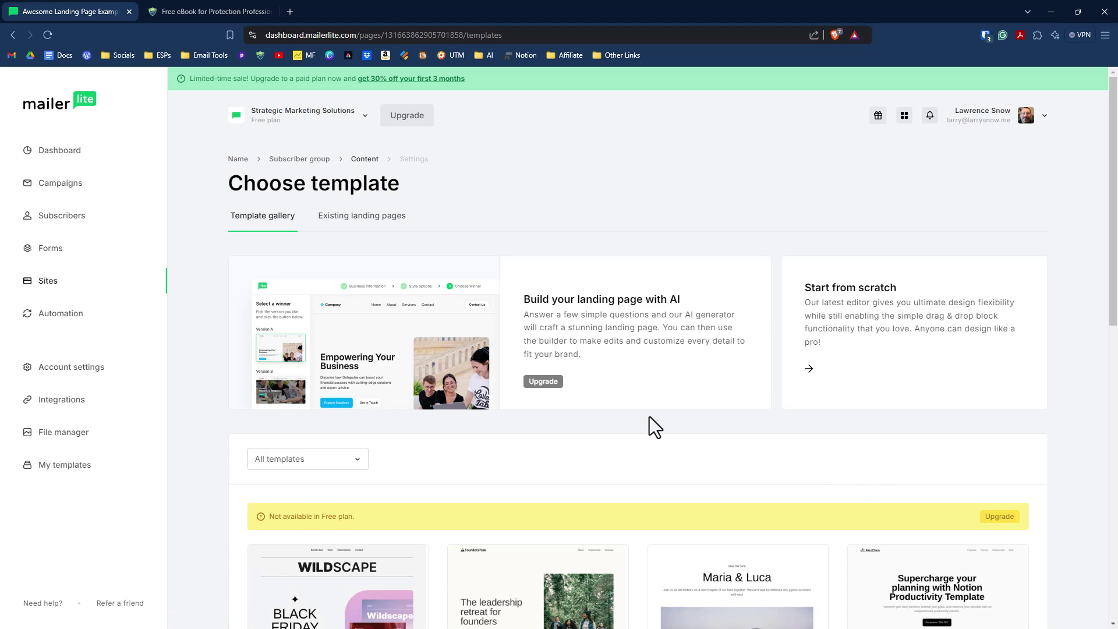
Step: Browse the template gallery, then start a blank landing page from scratch
{"action": "scroll", "coordinate": [650, 419], "scroll_direction": "down", "scroll_amount": 2}
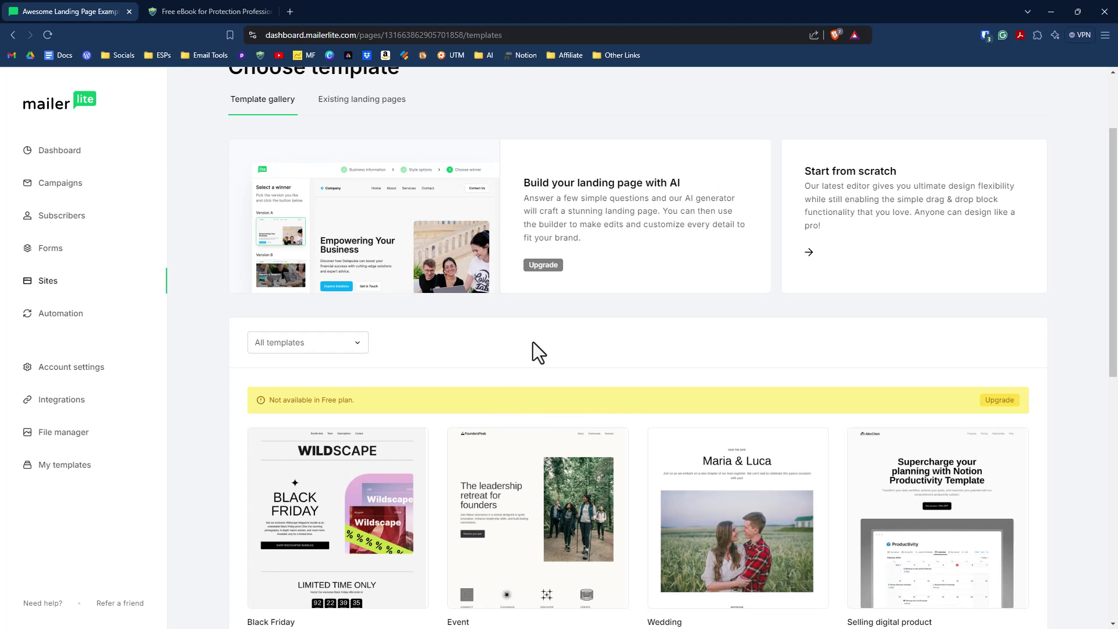
{"action": "scroll", "coordinate": [528, 342], "scroll_direction": "down", "scroll_amount": 3}
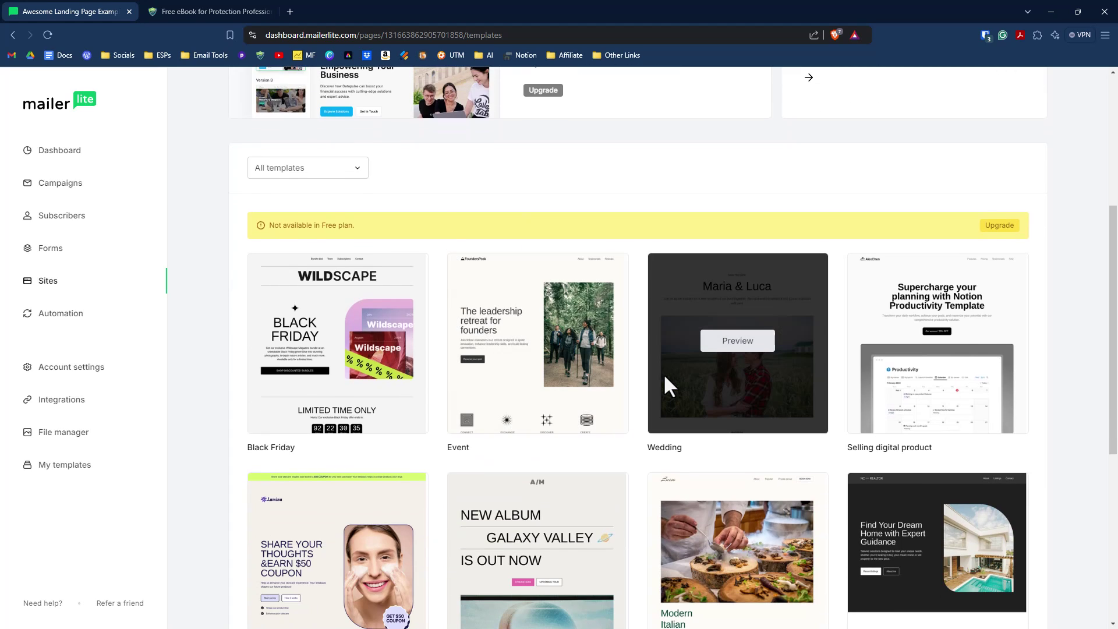
{"action": "scroll", "coordinate": [665, 377], "scroll_direction": "up", "scroll_amount": 5}
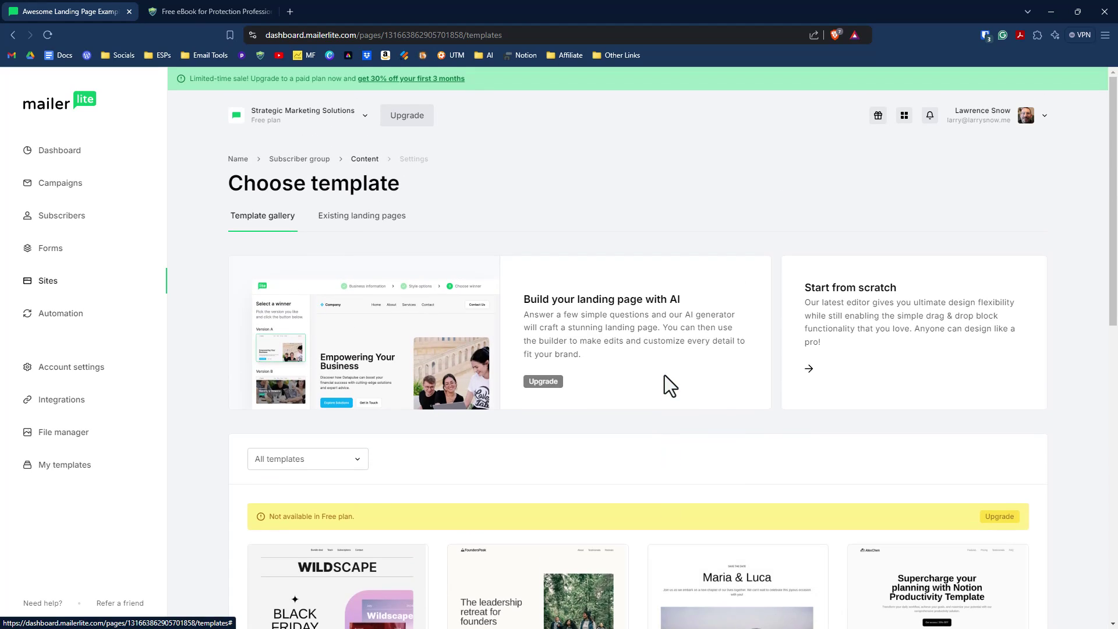
{"action": "left_click", "coordinate": [833, 311]}
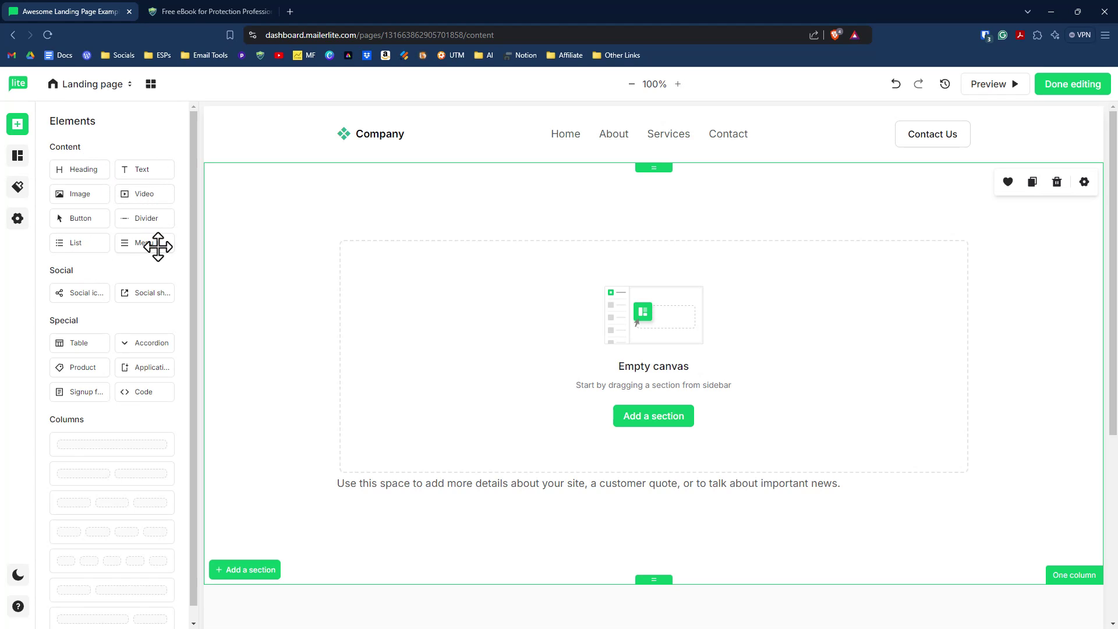
Step: Place a Content columns section ('Talk about your company') on the empty page
{"action": "left_click", "coordinate": [19, 157]}
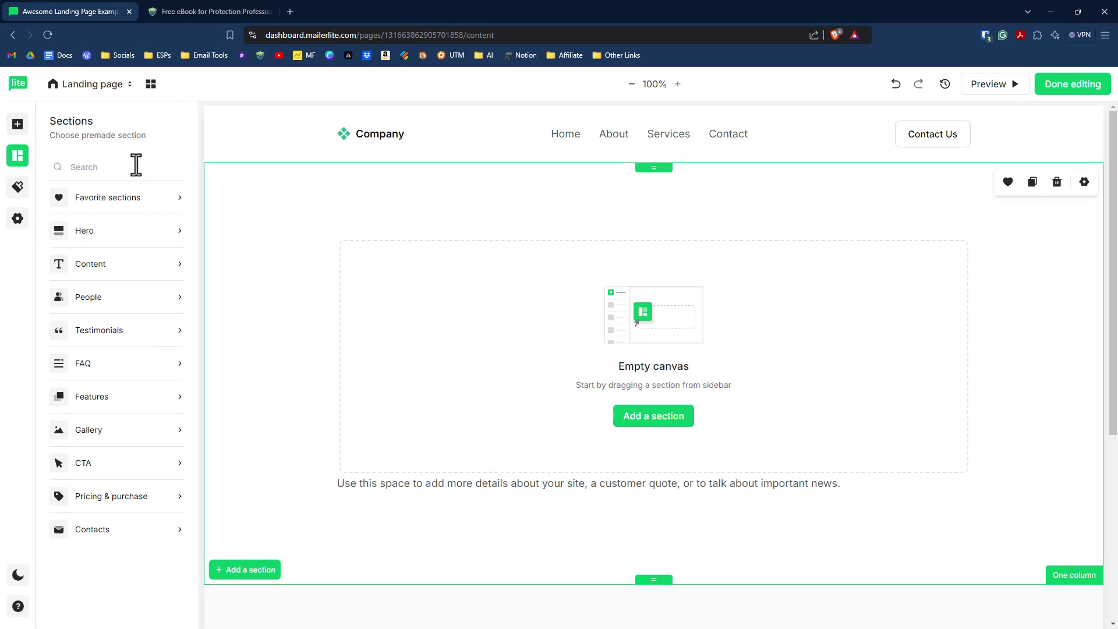
{"action": "mouse_move", "coordinate": [141, 236]}
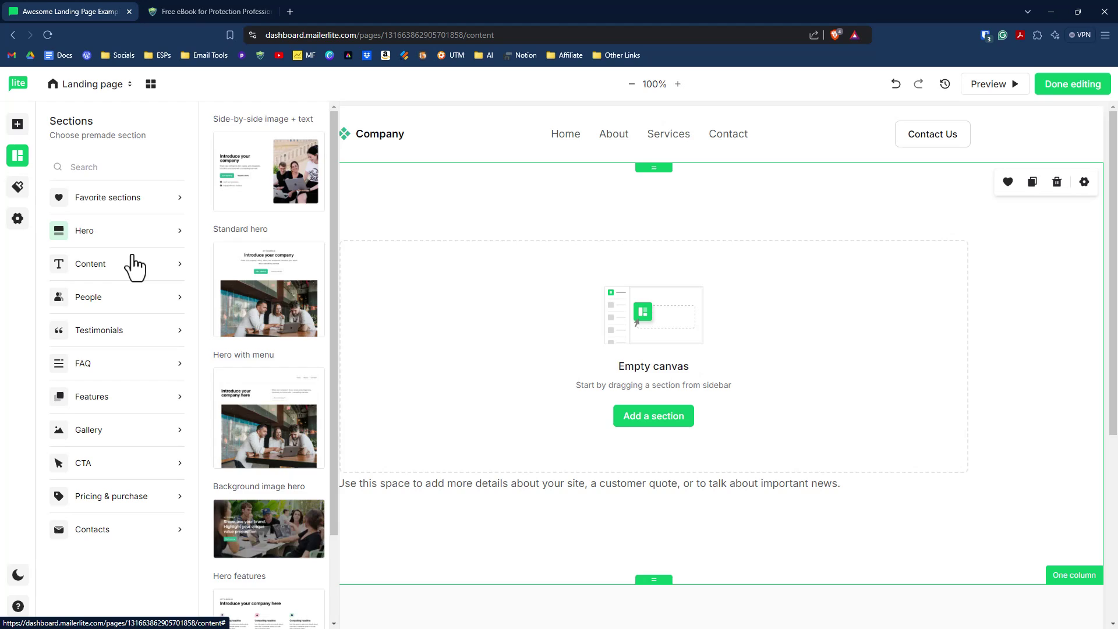
{"action": "mouse_move", "coordinate": [137, 271]}
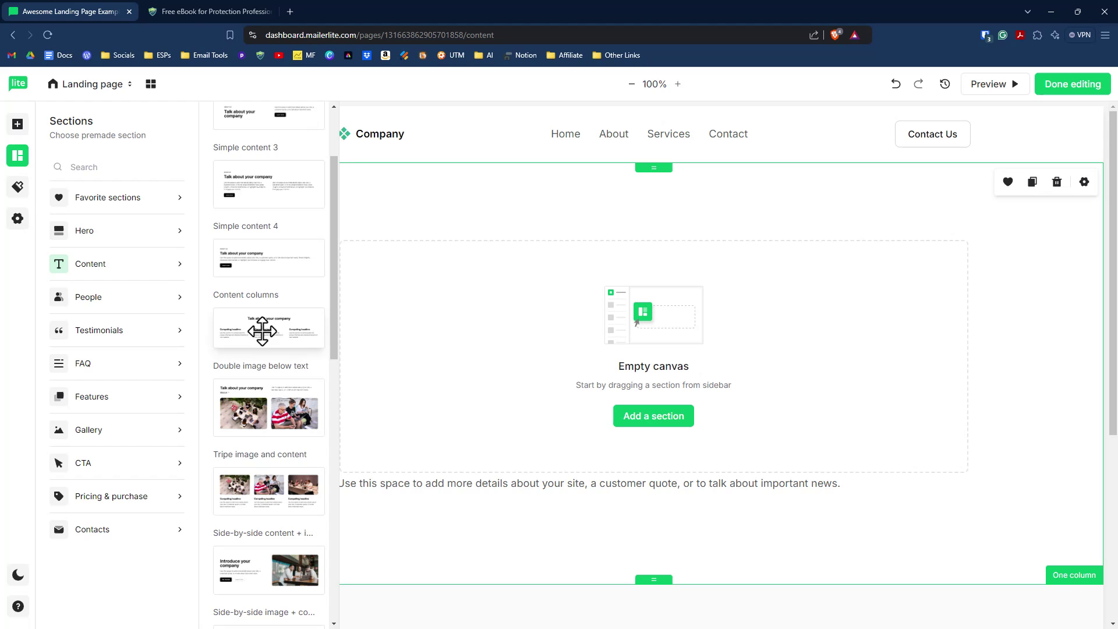
{"action": "left_click_drag", "start_coordinate": [262, 331], "coordinate": [536, 349]}
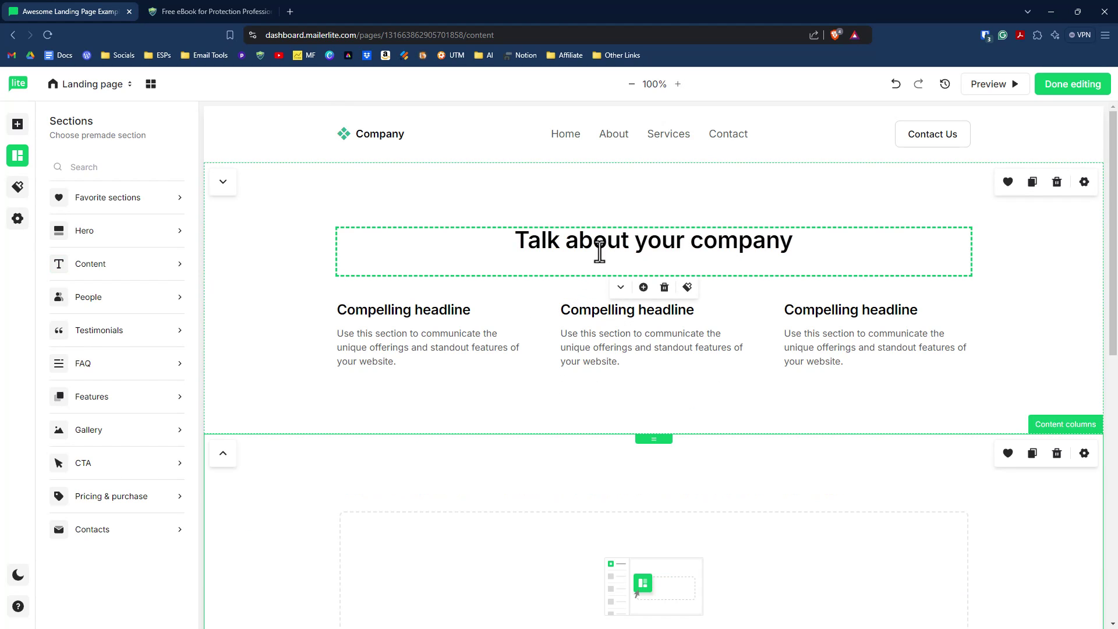
{"action": "left_click", "coordinate": [478, 335]}
{"action": "left_click", "coordinate": [652, 347]}
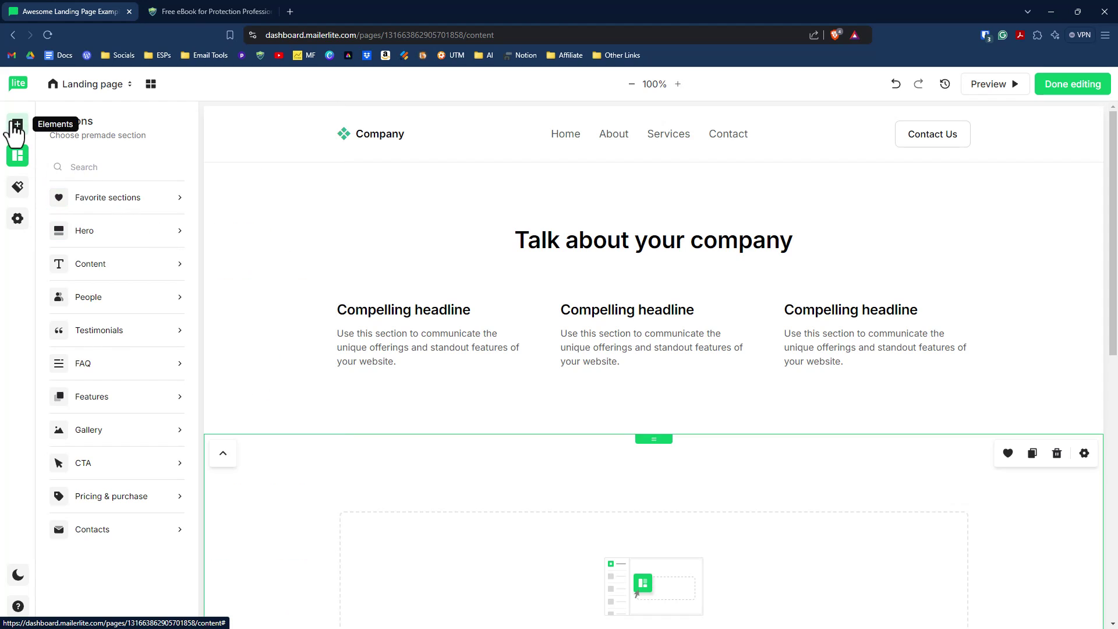
Step: Add an image to the first column and an email signup form below
{"action": "left_click", "coordinate": [16, 125]}
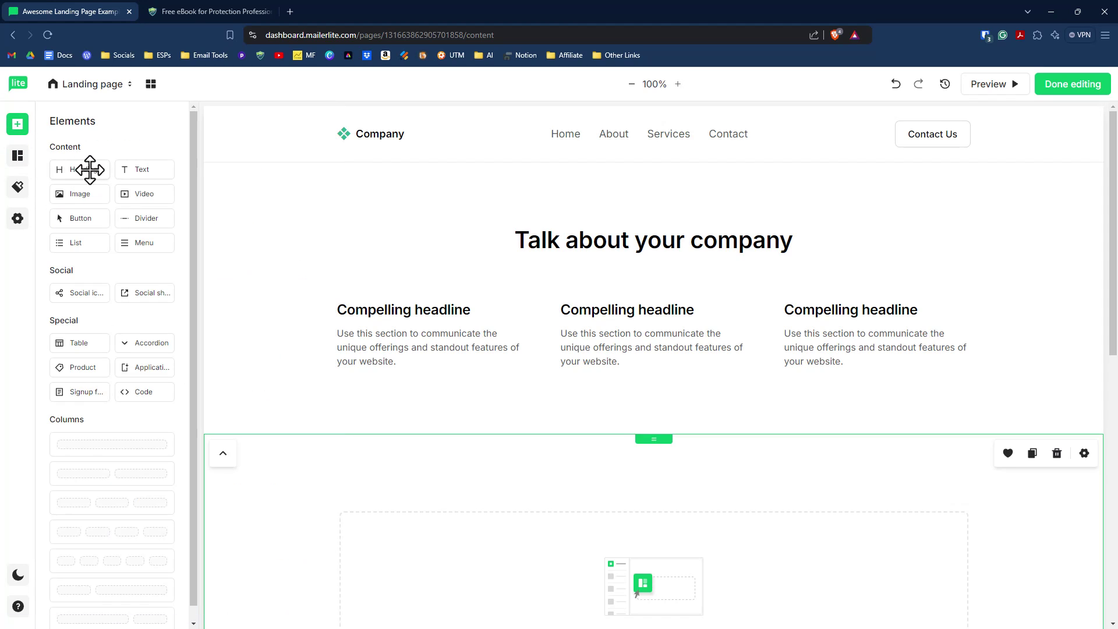
{"action": "left_click_drag", "start_coordinate": [74, 195], "coordinate": [409, 305]}
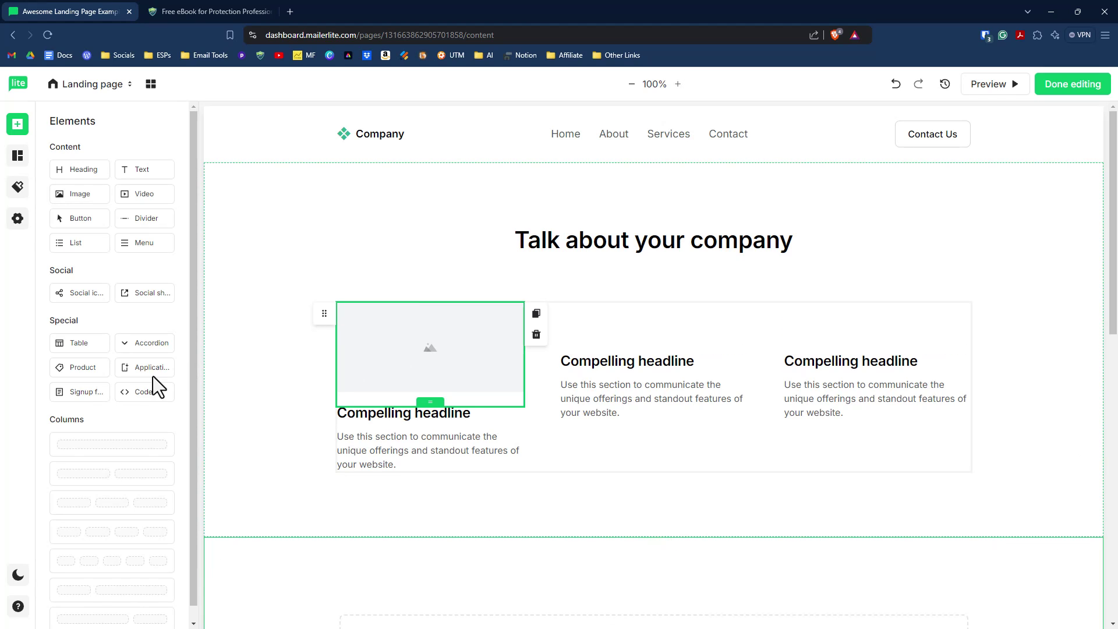
{"action": "left_click_drag", "start_coordinate": [89, 394], "coordinate": [501, 408]}
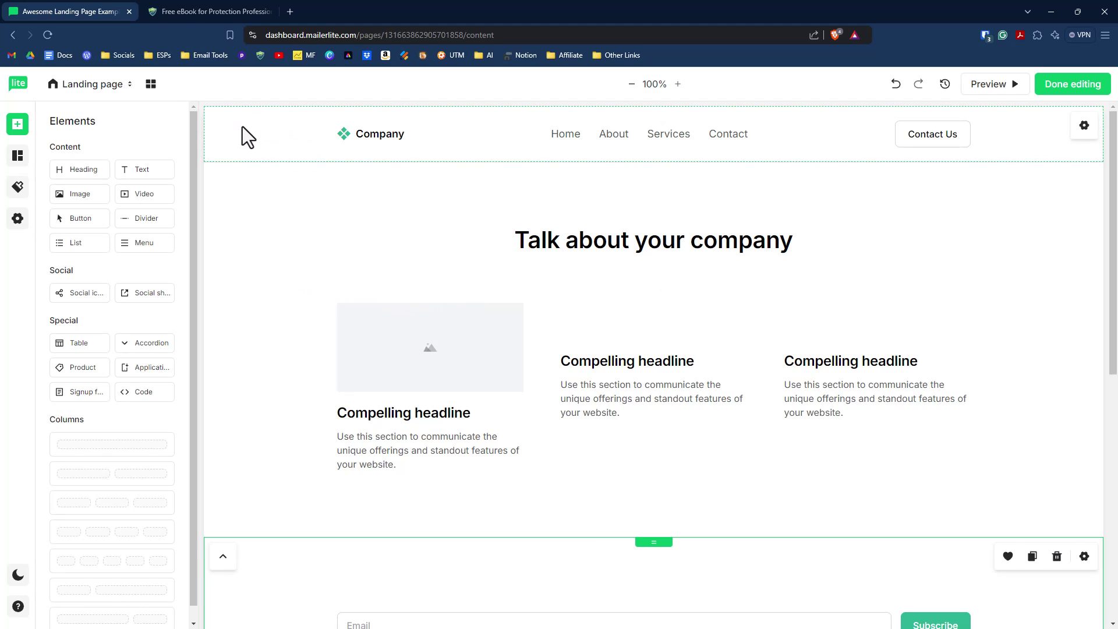
Step: Switch off Include page navigation and Include page footer in the page settings
{"action": "left_click", "coordinate": [241, 127]}
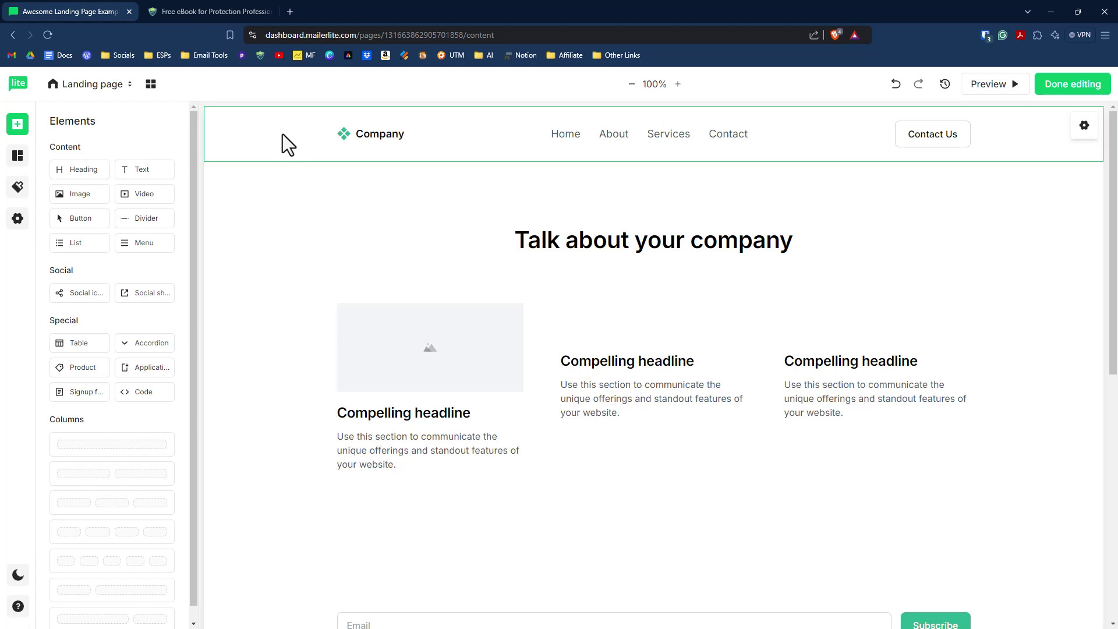
{"action": "left_click", "coordinate": [17, 220]}
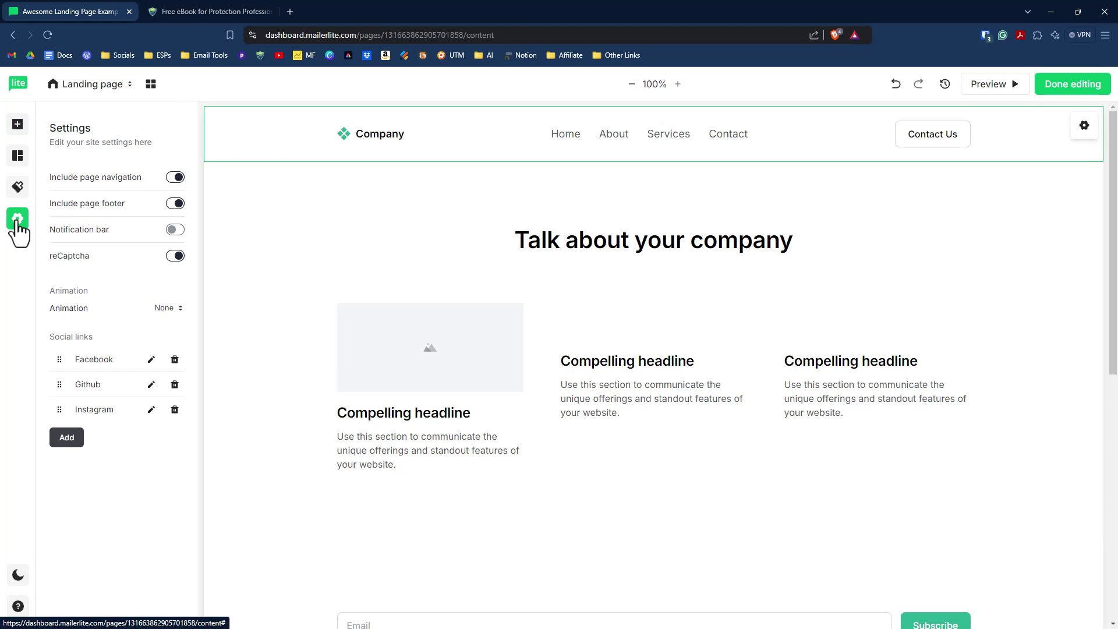
{"action": "left_click", "coordinate": [175, 178]}
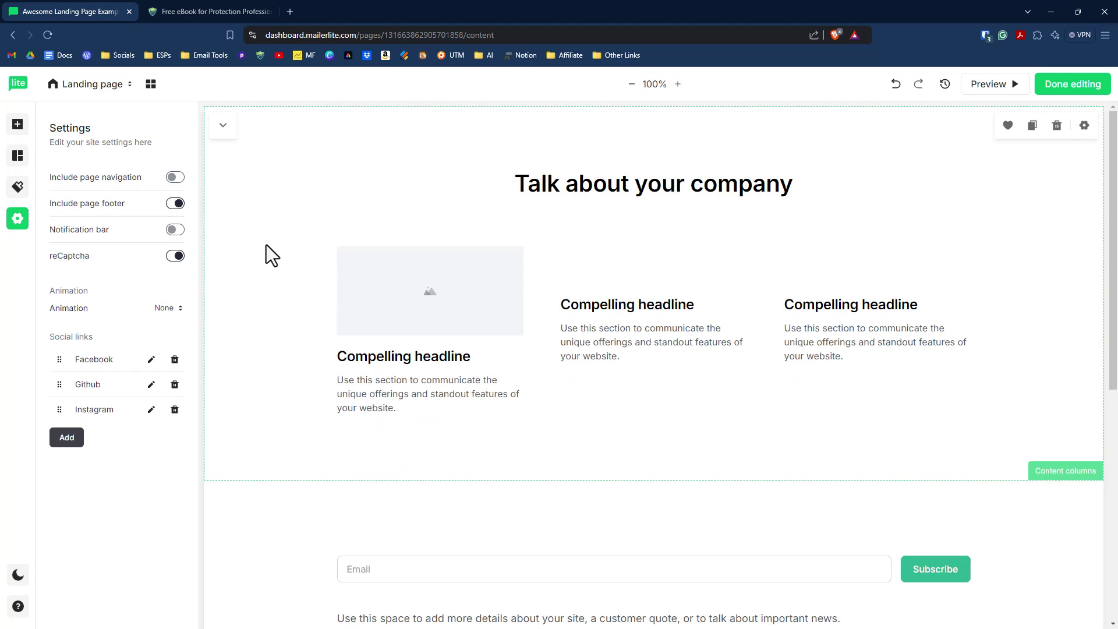
{"action": "scroll", "coordinate": [233, 250], "scroll_direction": "down", "scroll_amount": 7}
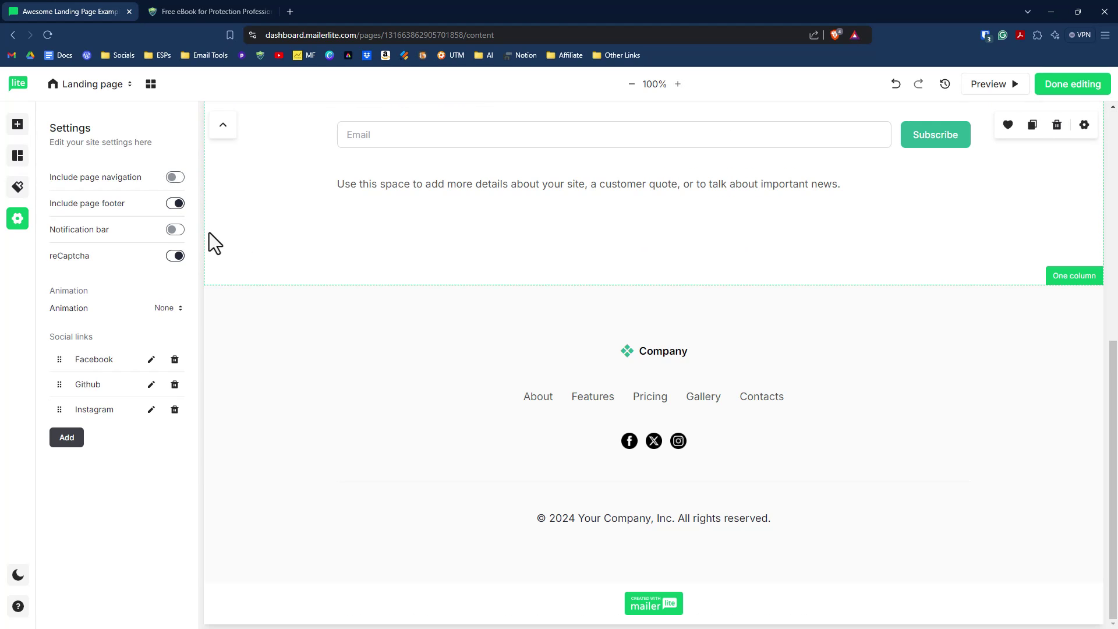
{"action": "left_click", "coordinate": [174, 203]}
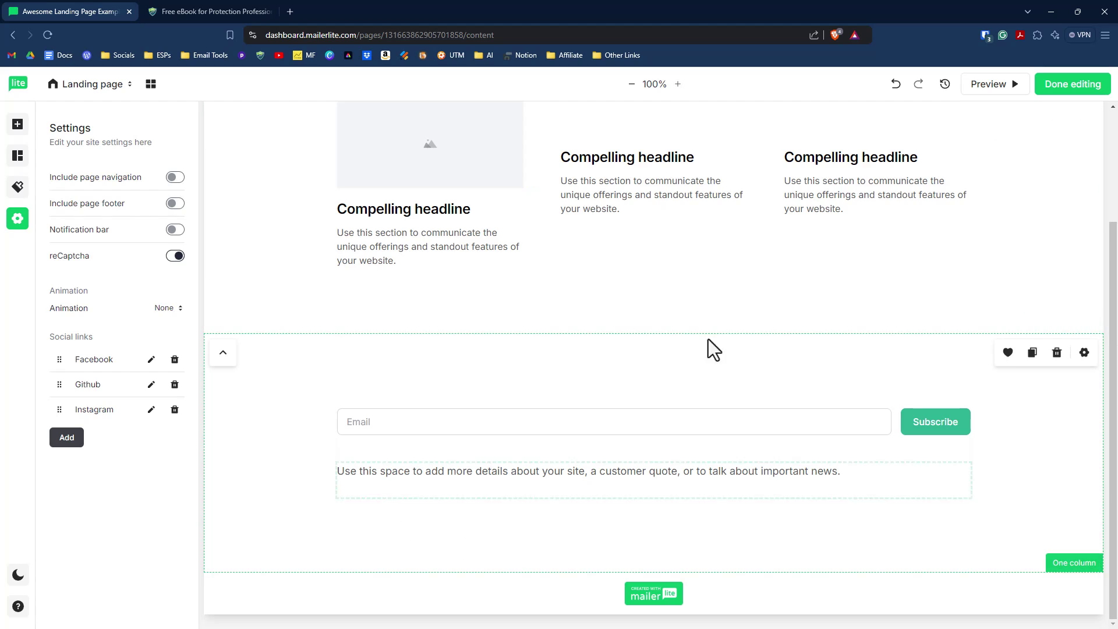
{"action": "scroll", "coordinate": [560, 242], "scroll_direction": "up", "scroll_amount": 3}
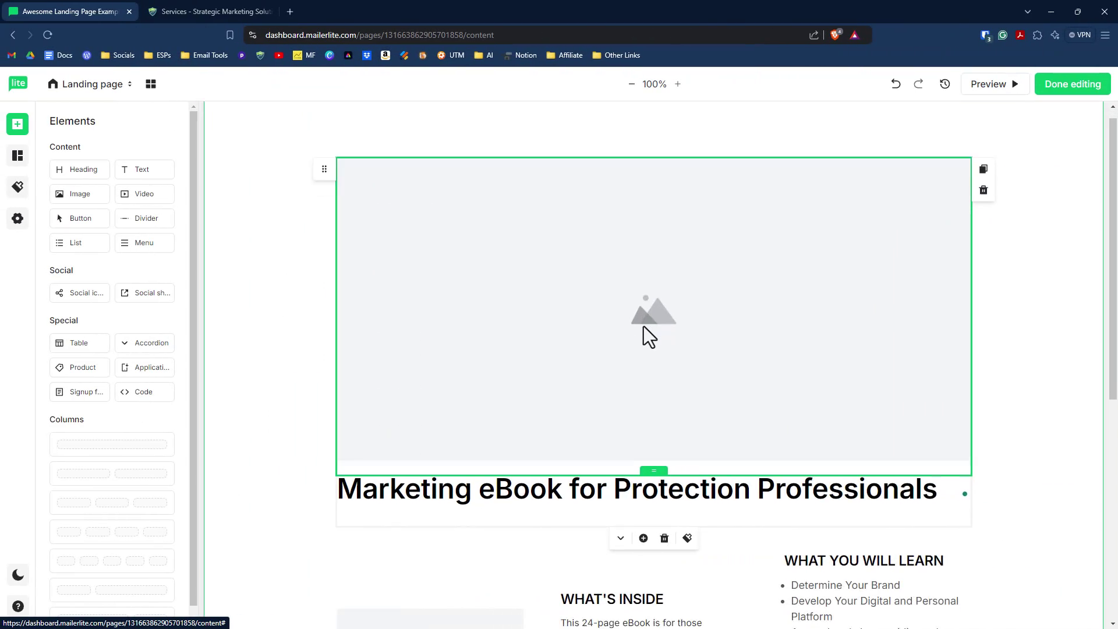
Step: Insert the SMS logo into the top image block and resize it to 380 × 390
{"action": "scroll", "coordinate": [644, 326], "scroll_direction": "down", "scroll_amount": 3}
{"action": "scroll", "coordinate": [640, 360], "scroll_direction": "down", "scroll_amount": 4}
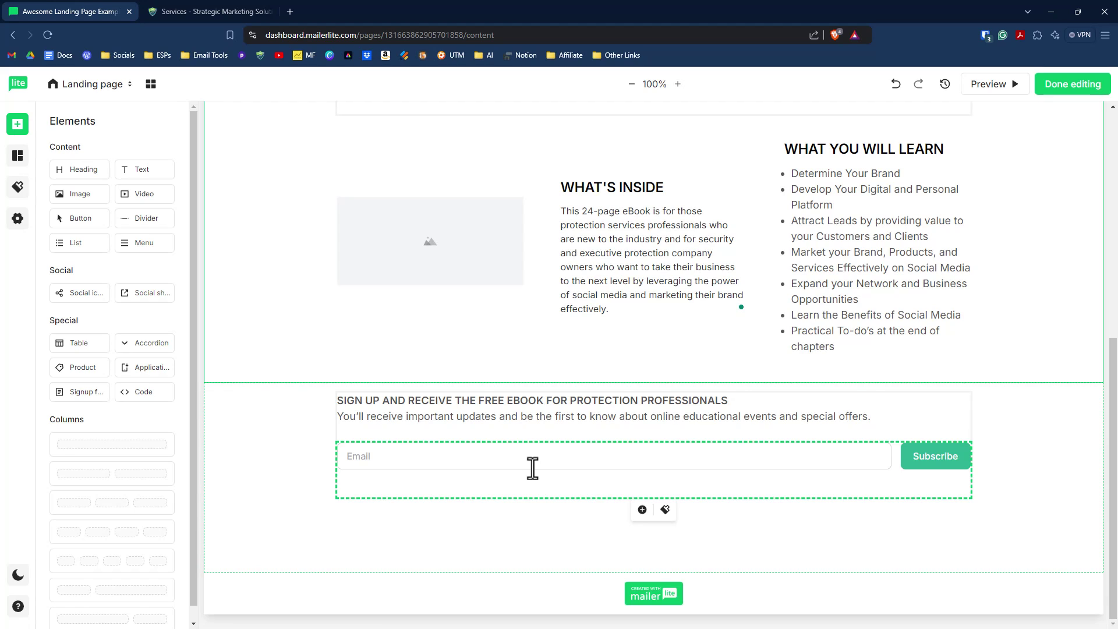
{"action": "scroll", "coordinate": [532, 468], "scroll_direction": "up", "scroll_amount": 3}
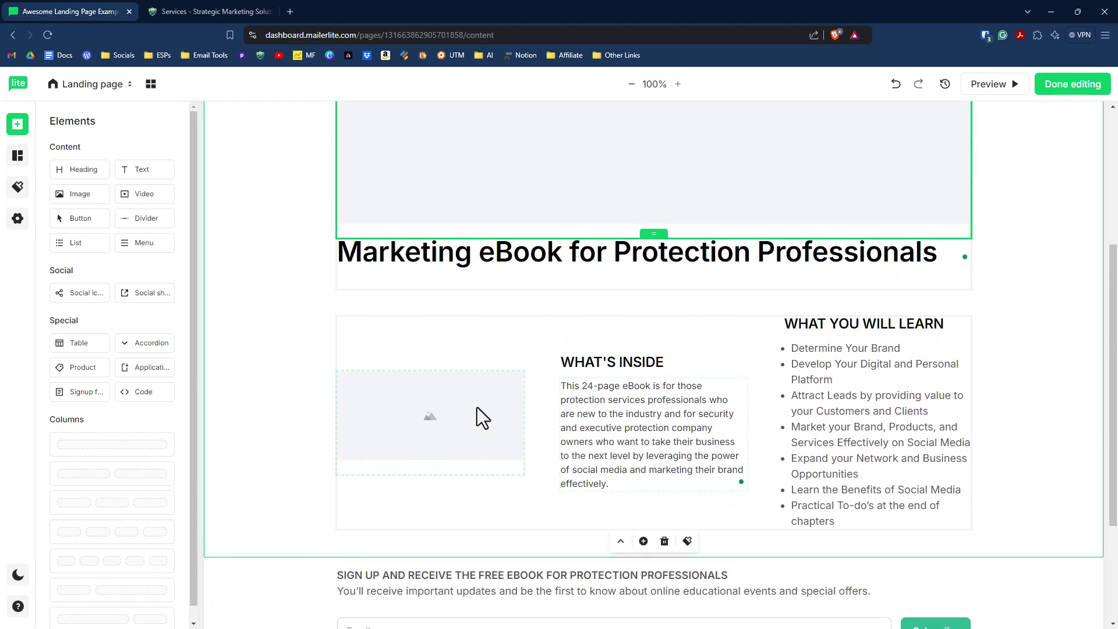
{"action": "scroll", "coordinate": [565, 415], "scroll_direction": "up", "scroll_amount": 4}
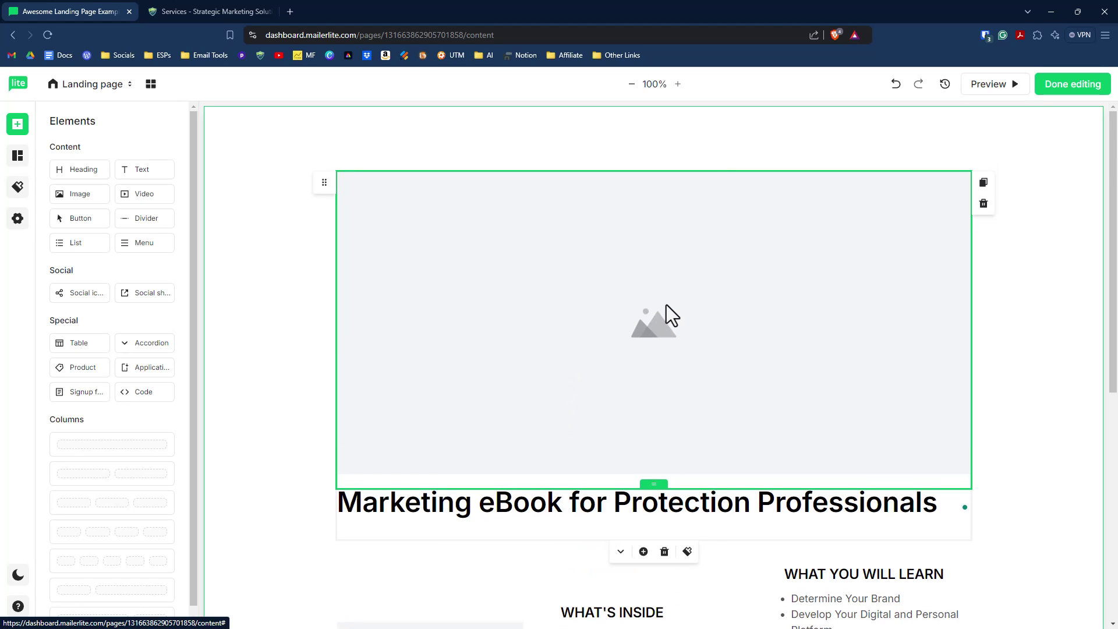
{"action": "left_click", "coordinate": [649, 279]}
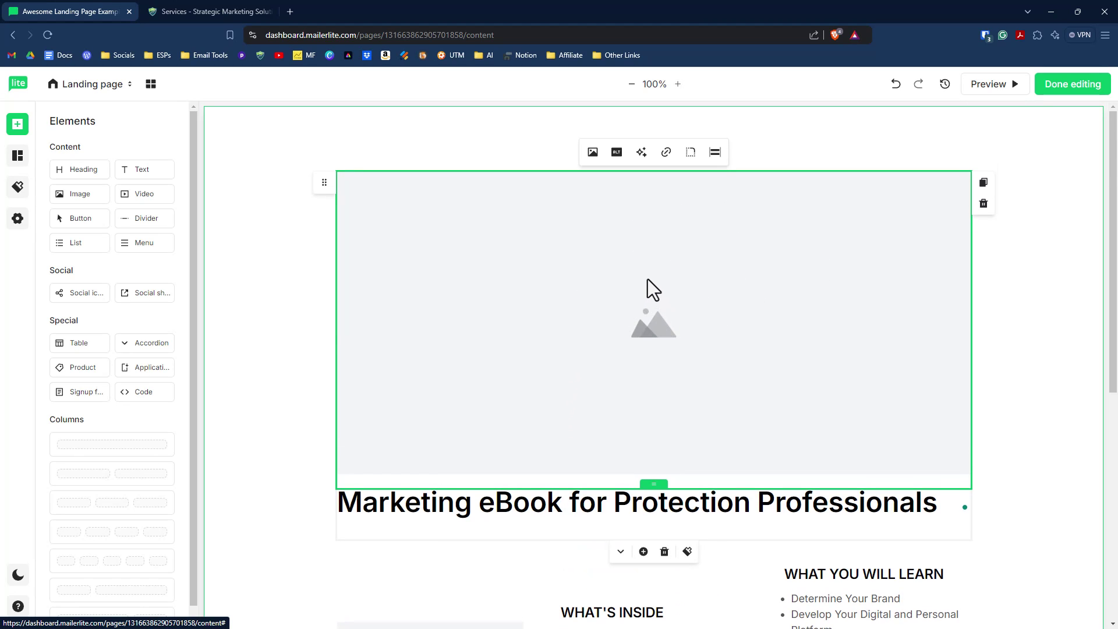
{"action": "left_click", "coordinate": [593, 153]}
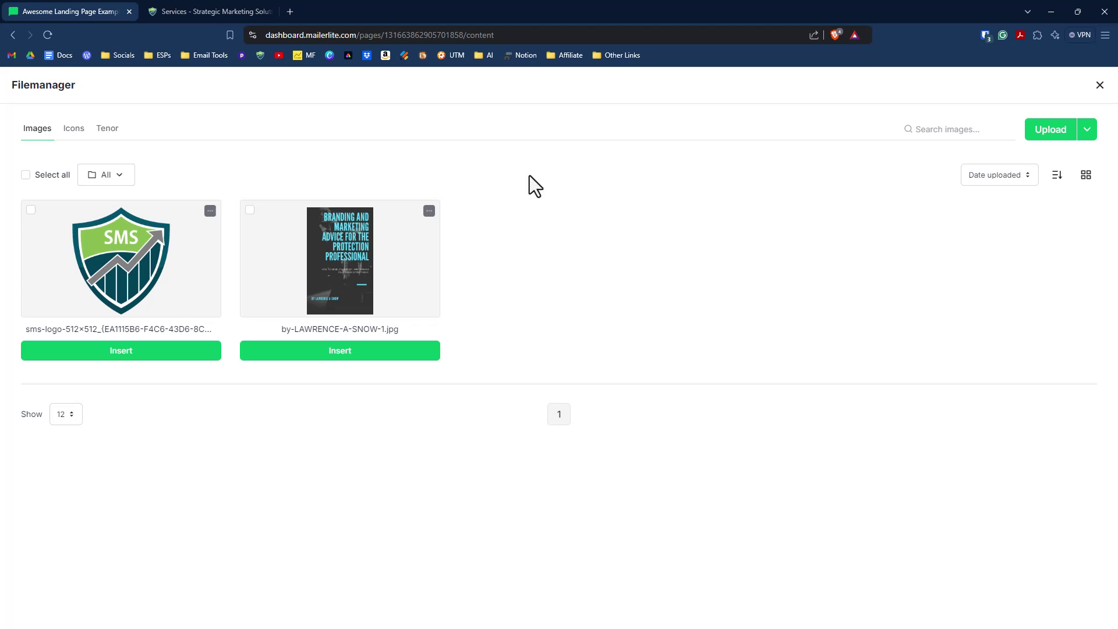
{"action": "left_click", "coordinate": [119, 247]}
{"action": "left_click", "coordinate": [143, 352]}
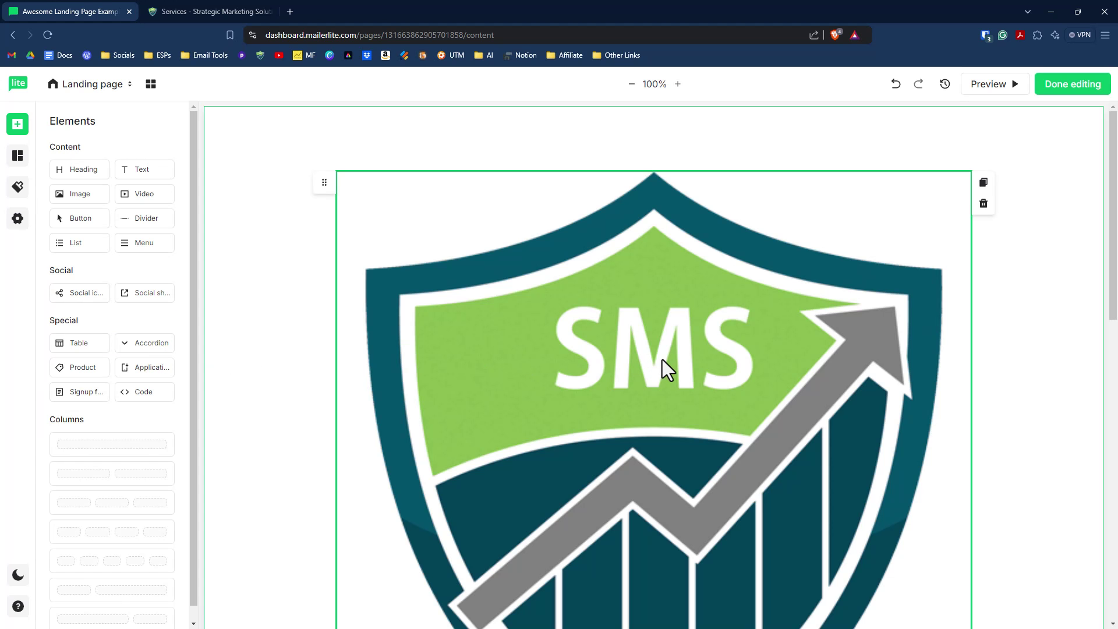
{"action": "scroll", "coordinate": [922, 297], "scroll_direction": "down", "scroll_amount": 5}
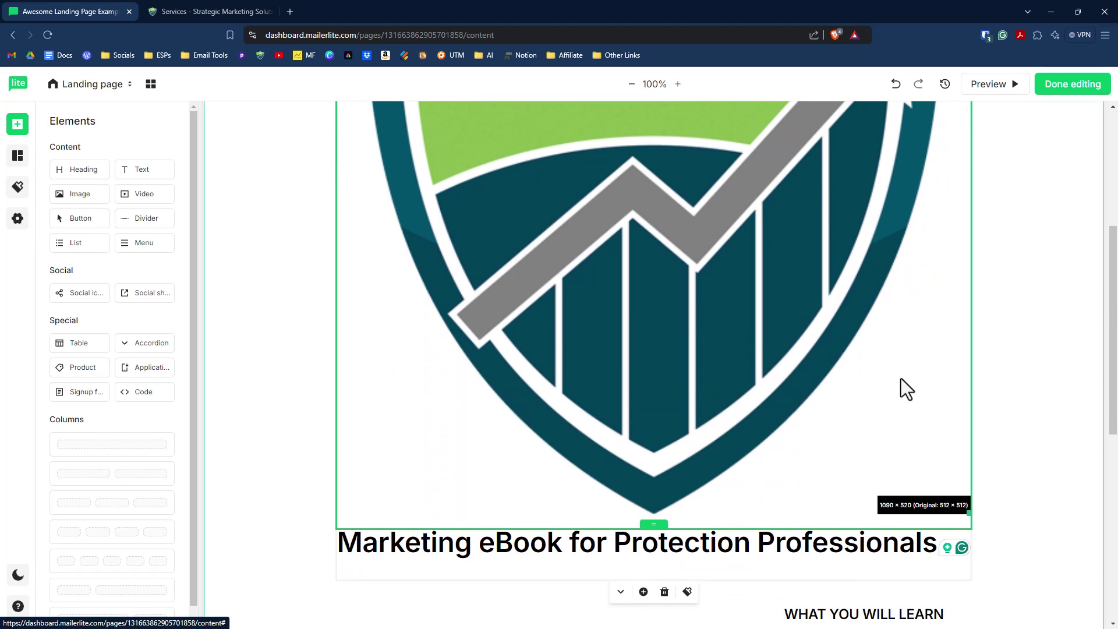
{"action": "scroll", "coordinate": [901, 379], "scroll_direction": "up", "scroll_amount": 4}
{"action": "scroll", "coordinate": [778, 331], "scroll_direction": "down", "scroll_amount": 3}
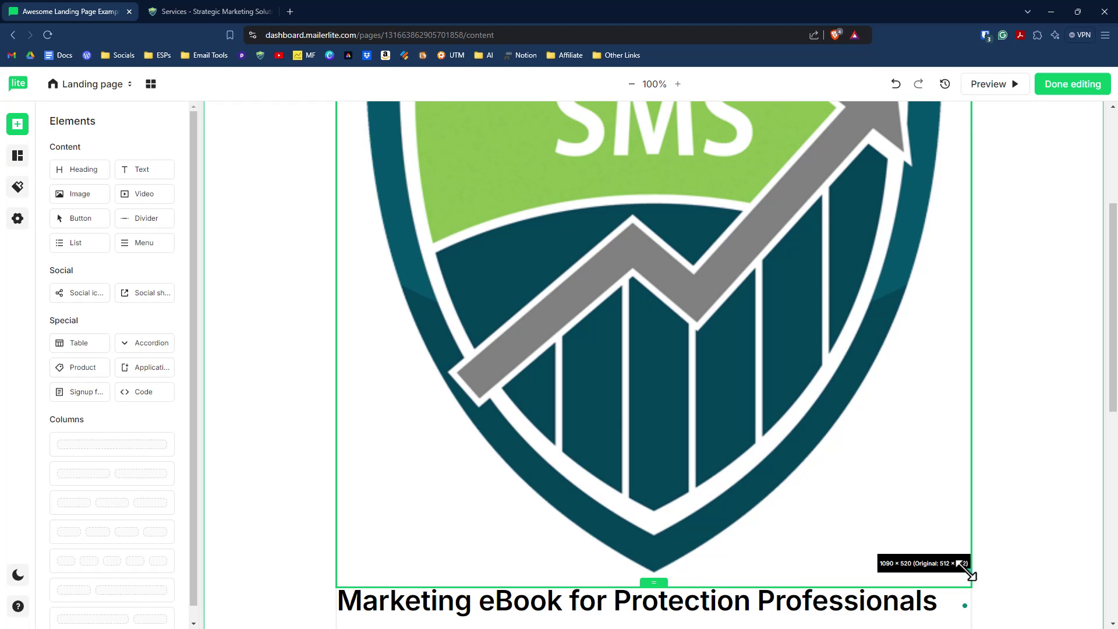
{"action": "left_click_drag", "start_coordinate": [973, 576], "coordinate": [755, 186]}
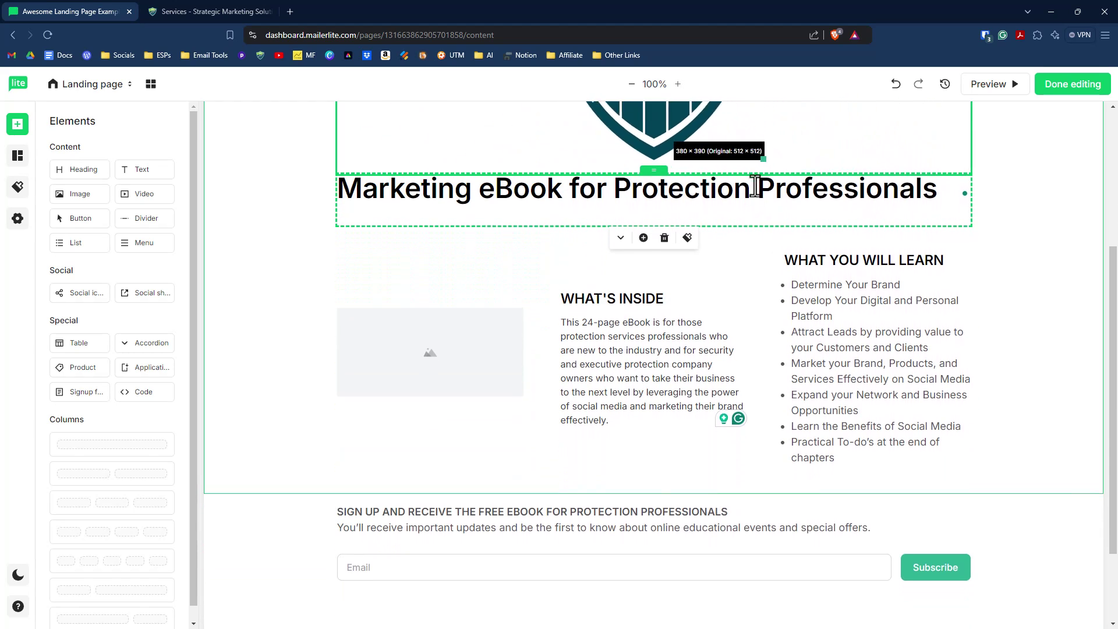
Step: Fill the image beside What's Inside with the eBook cover 'by-LAWRENCE-A-SNOW-1.jpg'
{"action": "scroll", "coordinate": [752, 291], "scroll_direction": "up", "scroll_amount": 4}
{"action": "scroll", "coordinate": [747, 331], "scroll_direction": "down", "scroll_amount": 1}
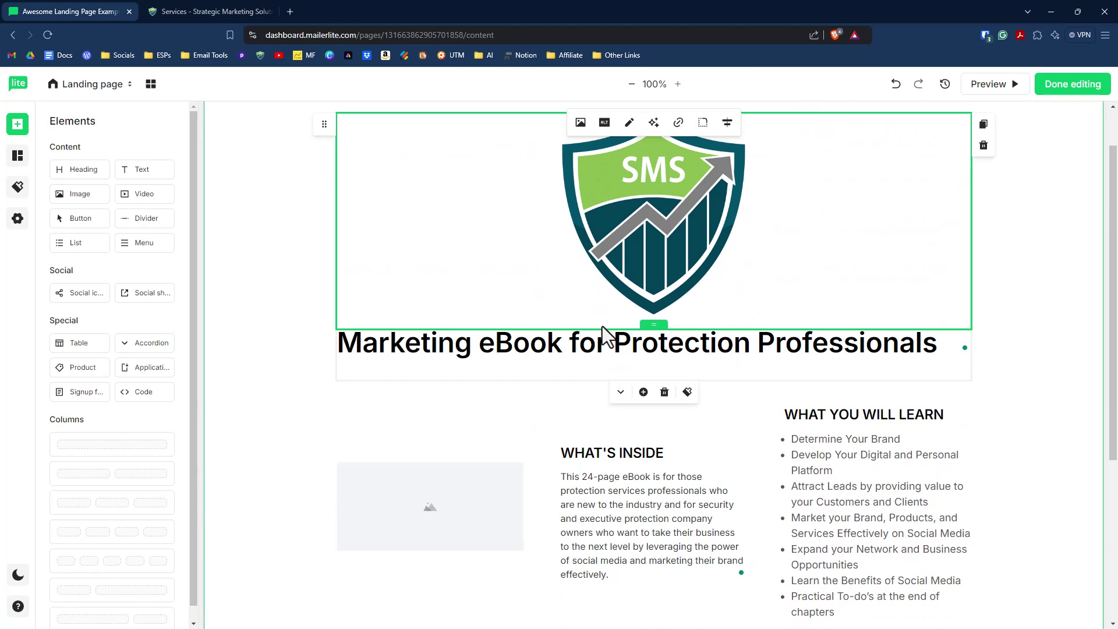
{"action": "scroll", "coordinate": [523, 389], "scroll_direction": "down", "scroll_amount": 3}
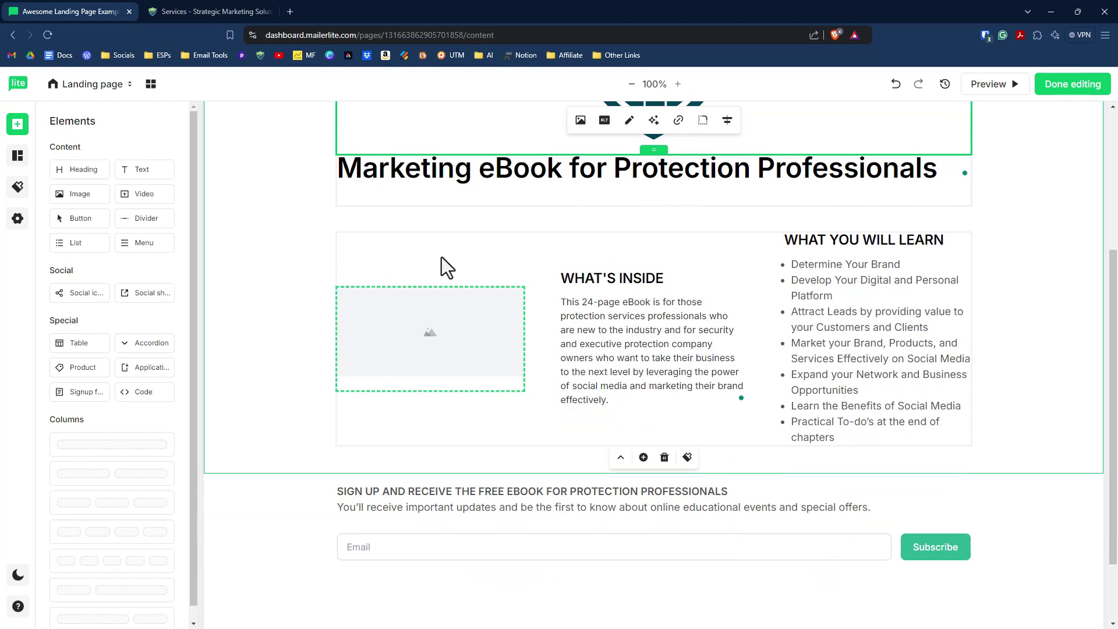
{"action": "left_click", "coordinate": [435, 341]}
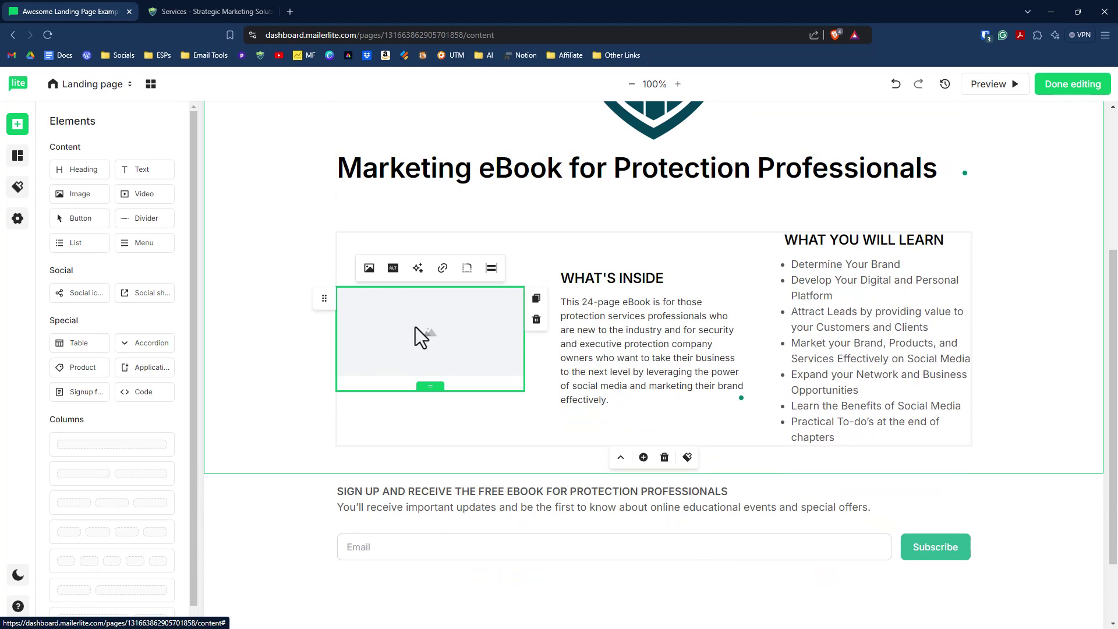
{"action": "left_click", "coordinate": [369, 269]}
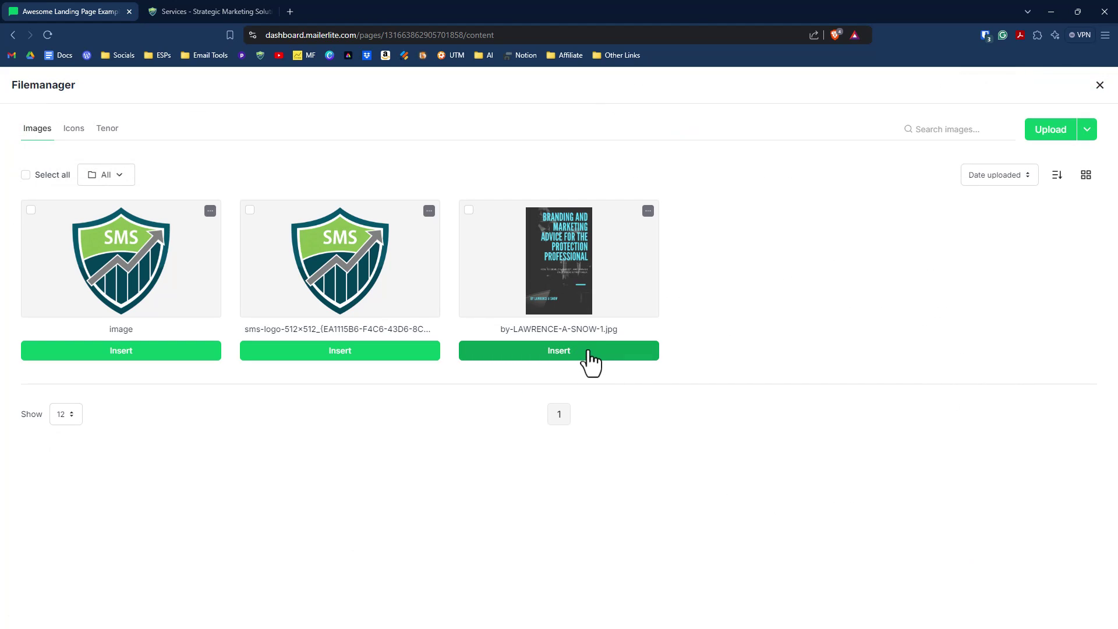
{"action": "left_click", "coordinate": [592, 351]}
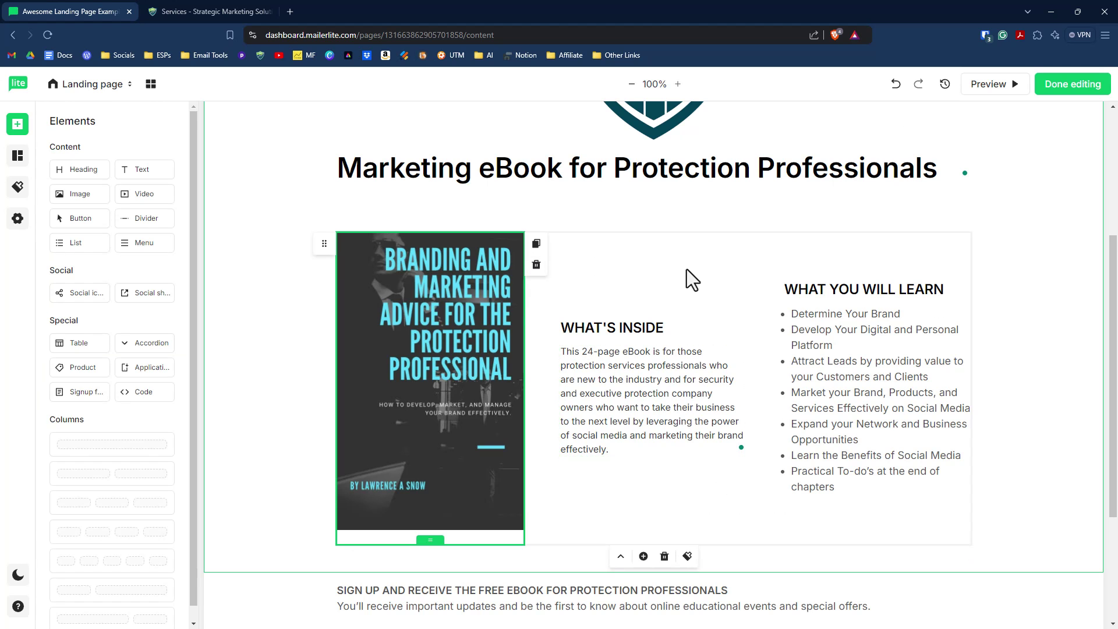
{"action": "scroll", "coordinate": [687, 269], "scroll_direction": "down", "scroll_amount": 1}
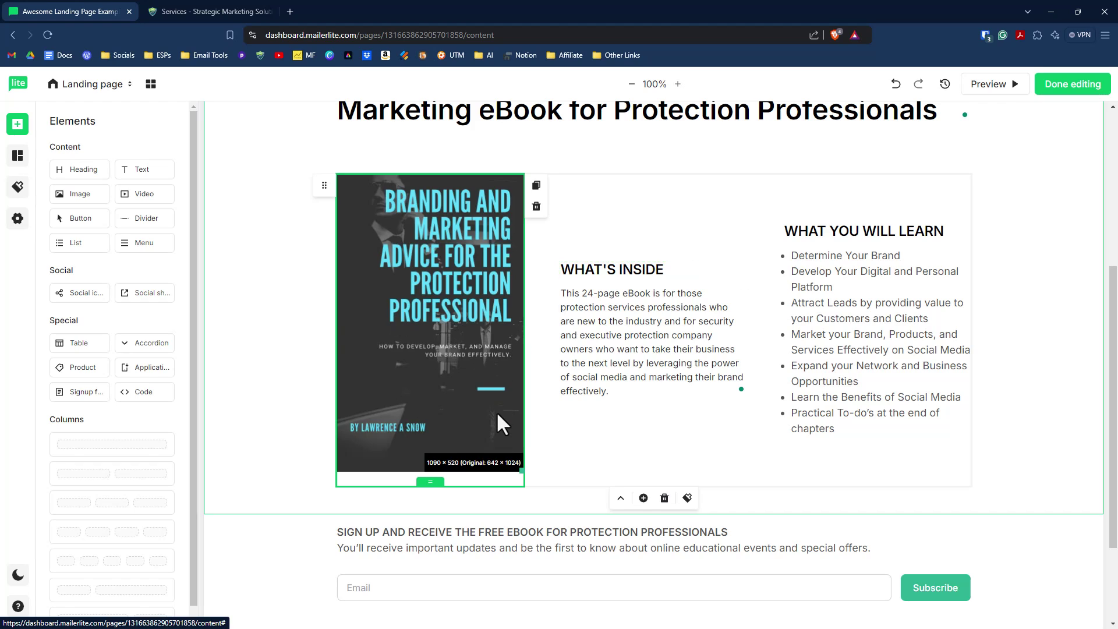
{"action": "scroll", "coordinate": [364, 434], "scroll_direction": "down", "scroll_amount": 1}
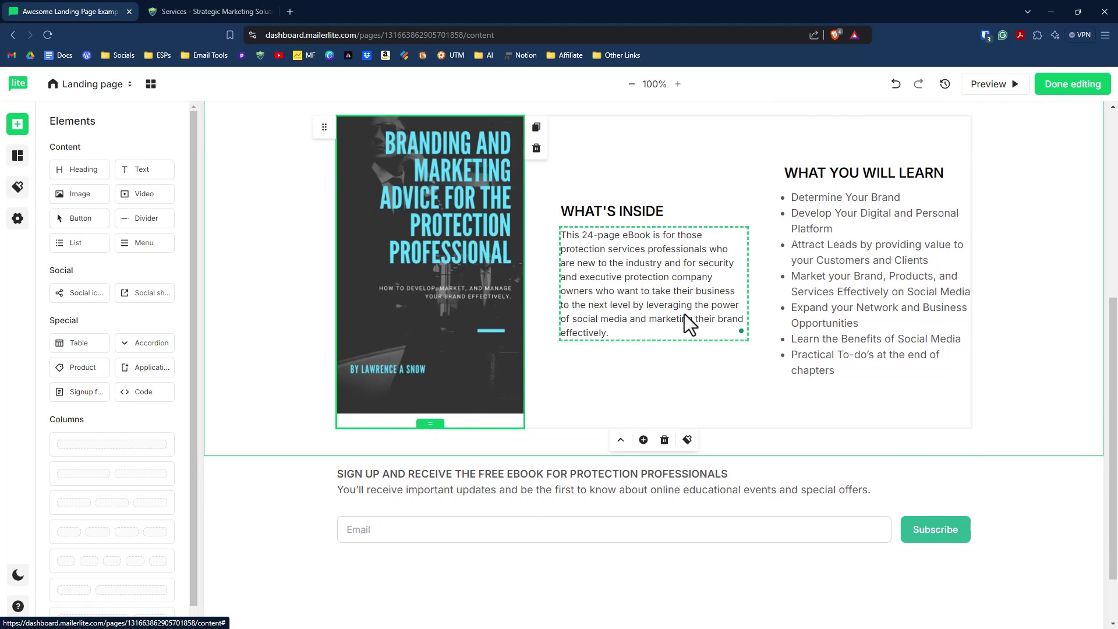
{"action": "scroll", "coordinate": [687, 319], "scroll_direction": "down", "scroll_amount": 1}
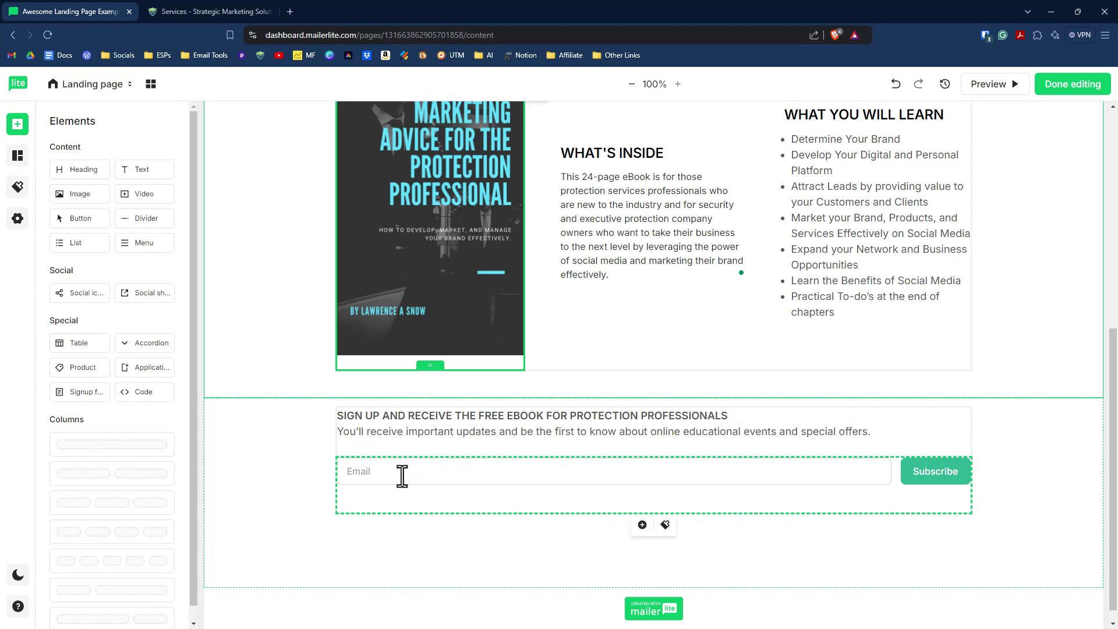
Step: Add a Name field to the signup form, move it above Email, and make it required
{"action": "left_click", "coordinate": [445, 474]}
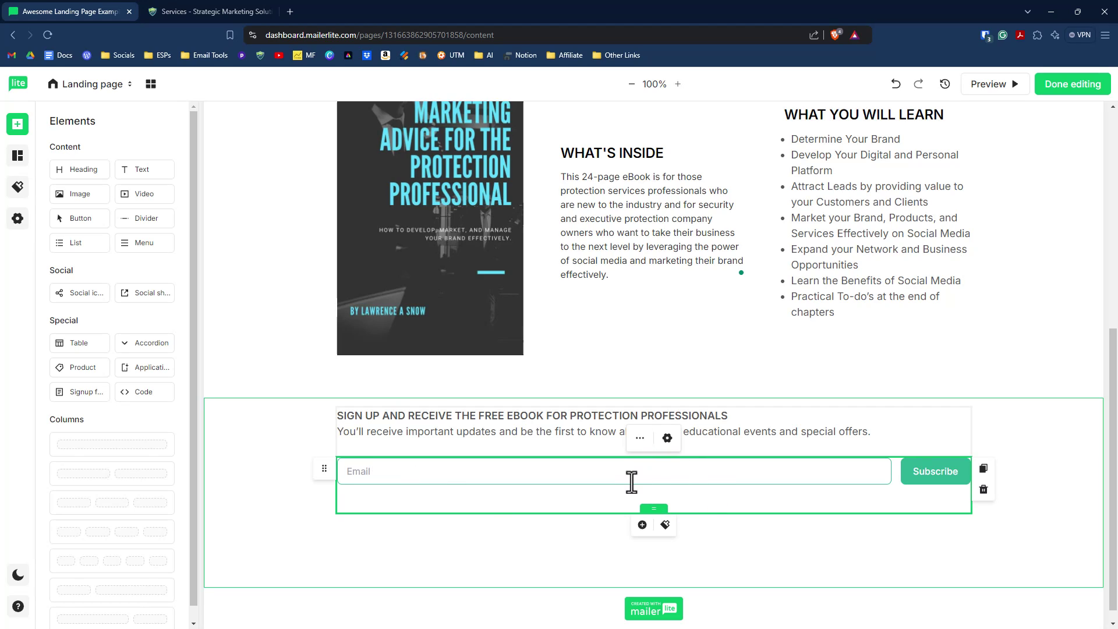
{"action": "left_click", "coordinate": [668, 438]}
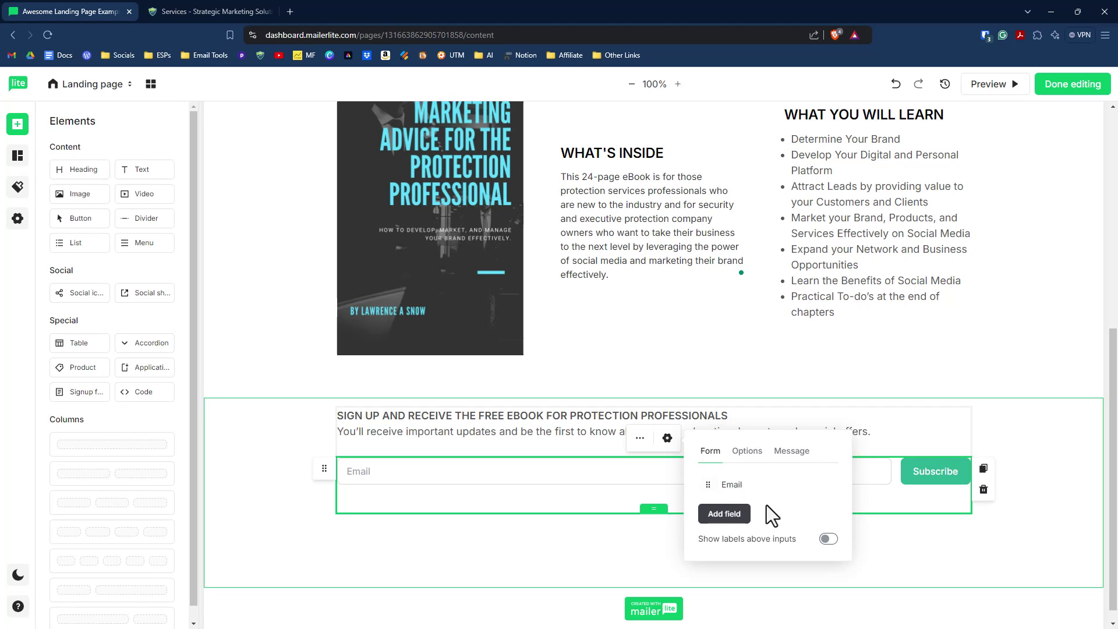
{"action": "left_click", "coordinate": [728, 515]}
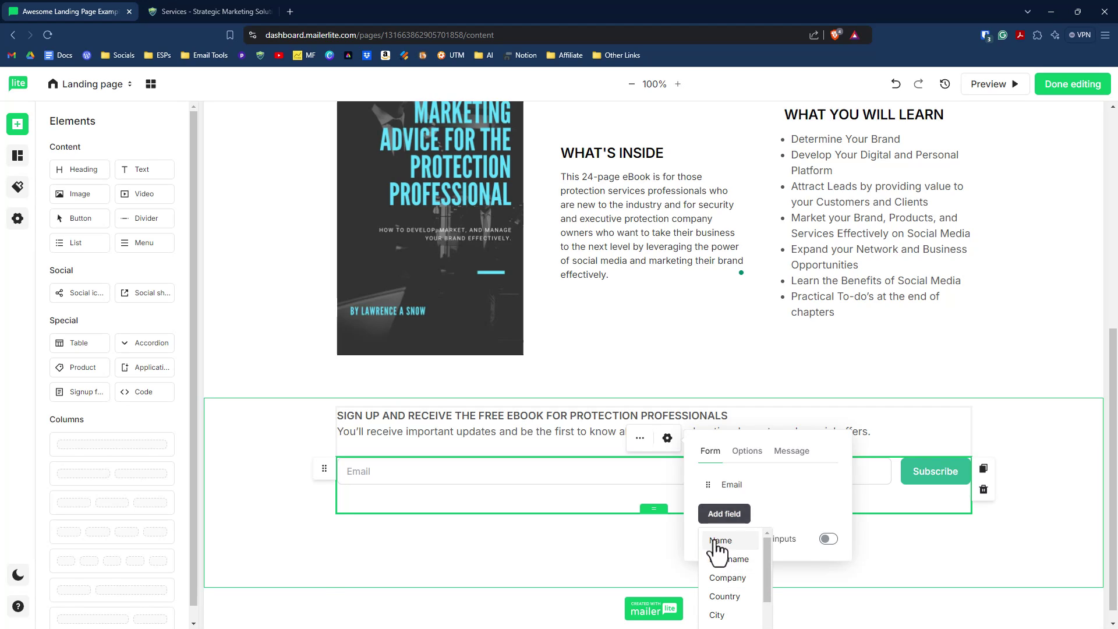
{"action": "left_click", "coordinate": [719, 541]}
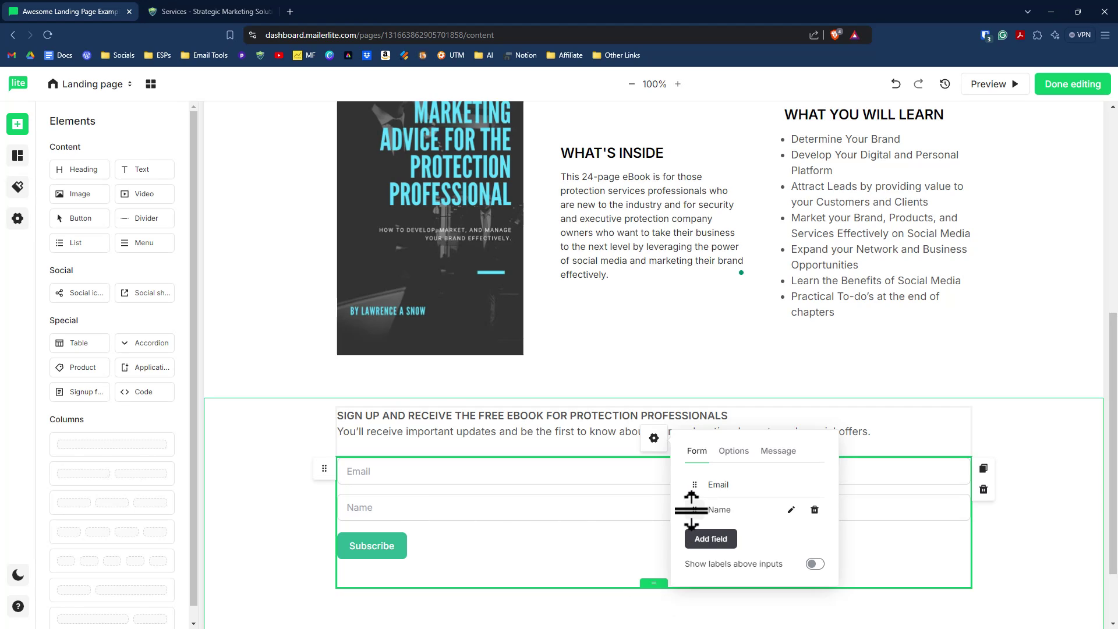
{"action": "left_click_drag", "start_coordinate": [691, 510], "coordinate": [697, 489]}
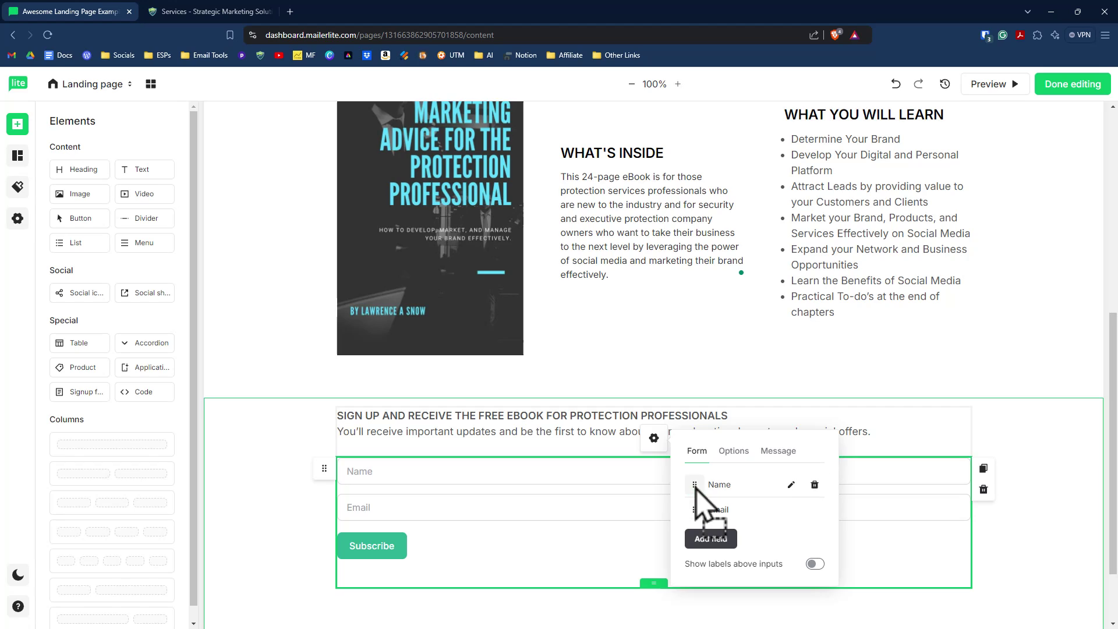
{"action": "left_click", "coordinate": [791, 486]}
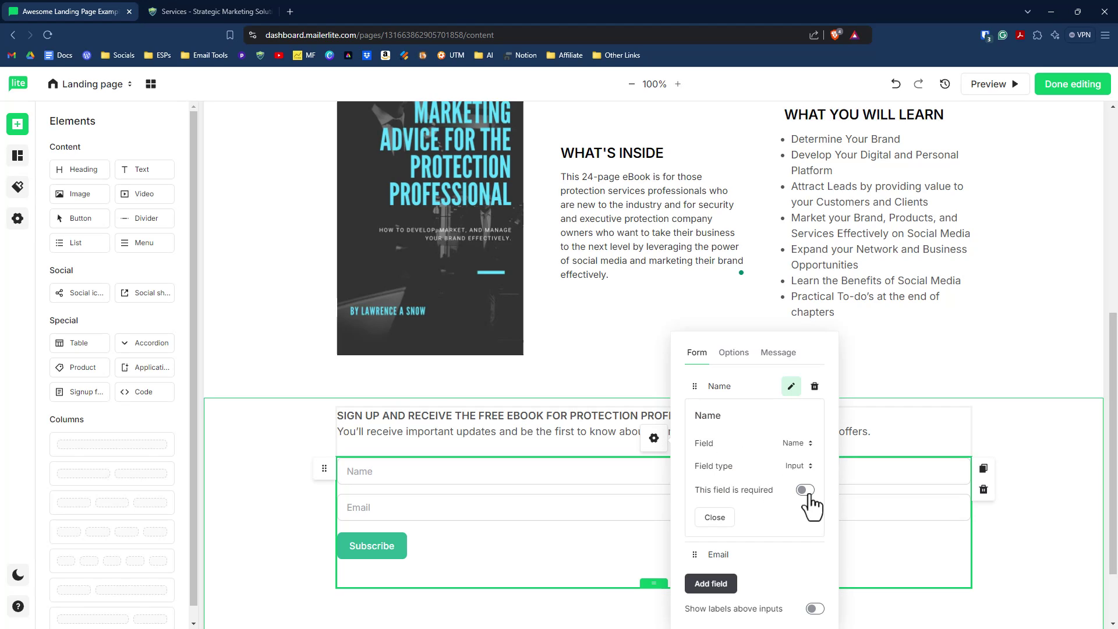
{"action": "left_click", "coordinate": [807, 491]}
{"action": "left_click", "coordinate": [715, 518]}
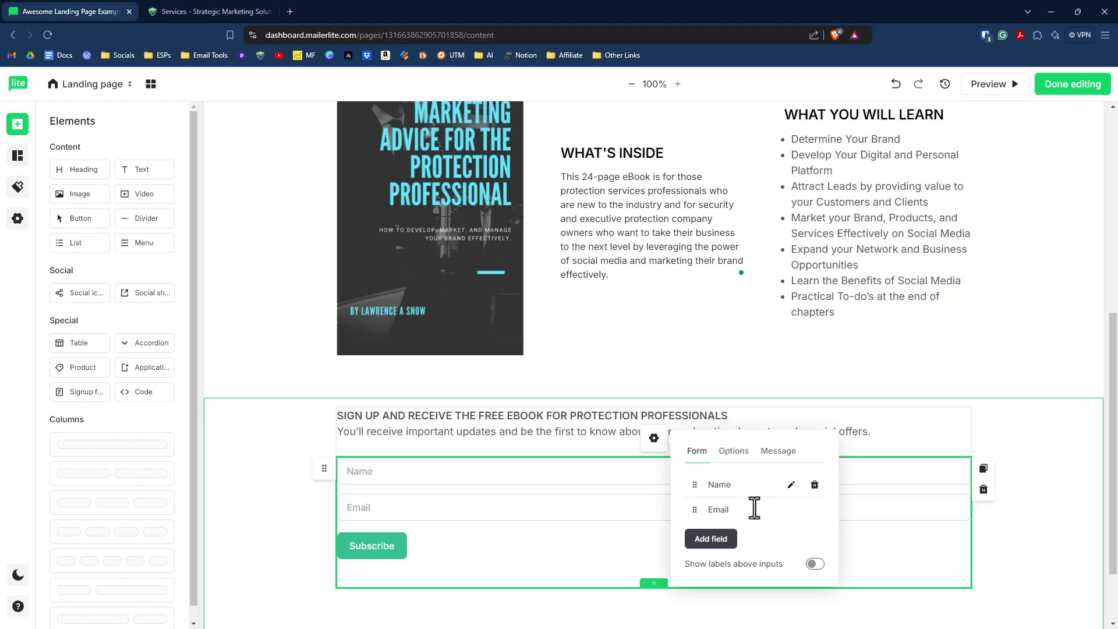
{"action": "left_click", "coordinate": [734, 452]}
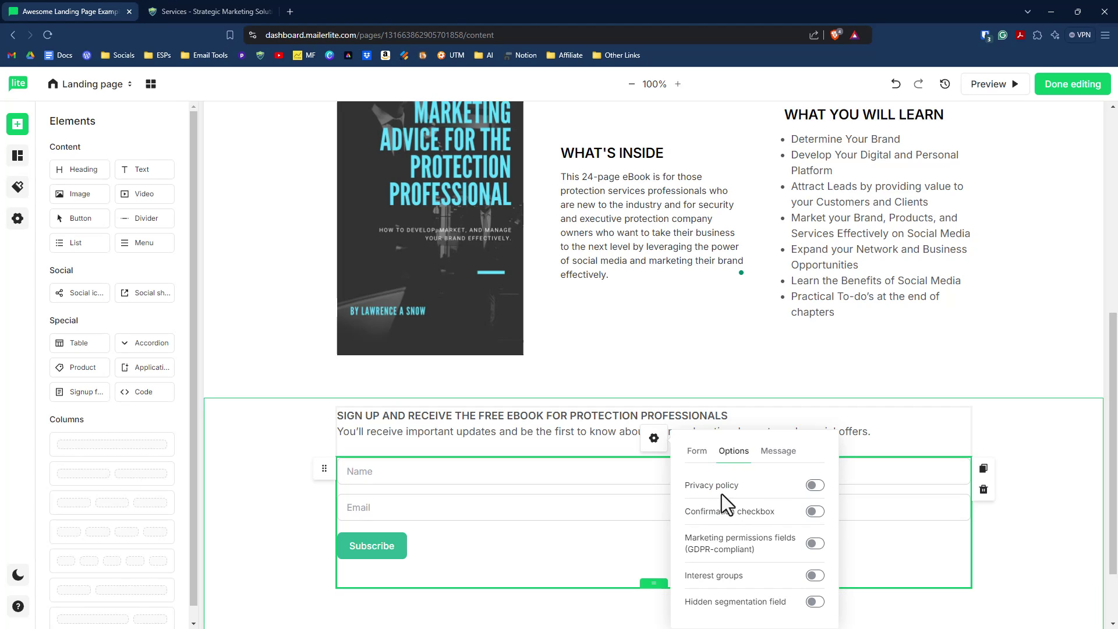
{"action": "left_click", "coordinate": [824, 490]}
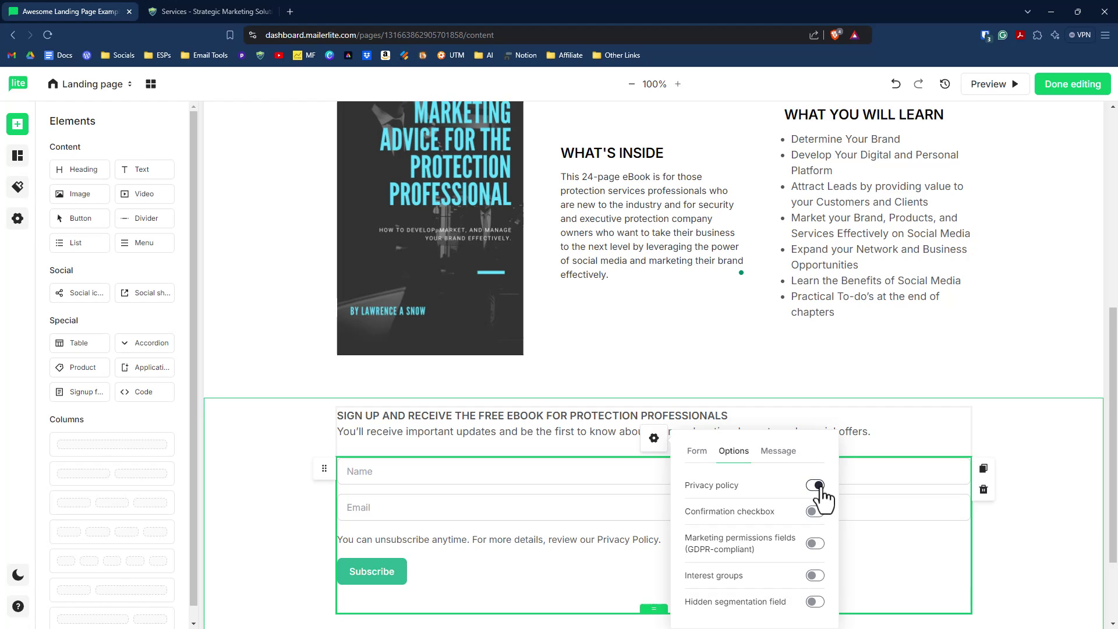
{"action": "left_click", "coordinate": [818, 494]}
{"action": "left_click", "coordinate": [815, 512]}
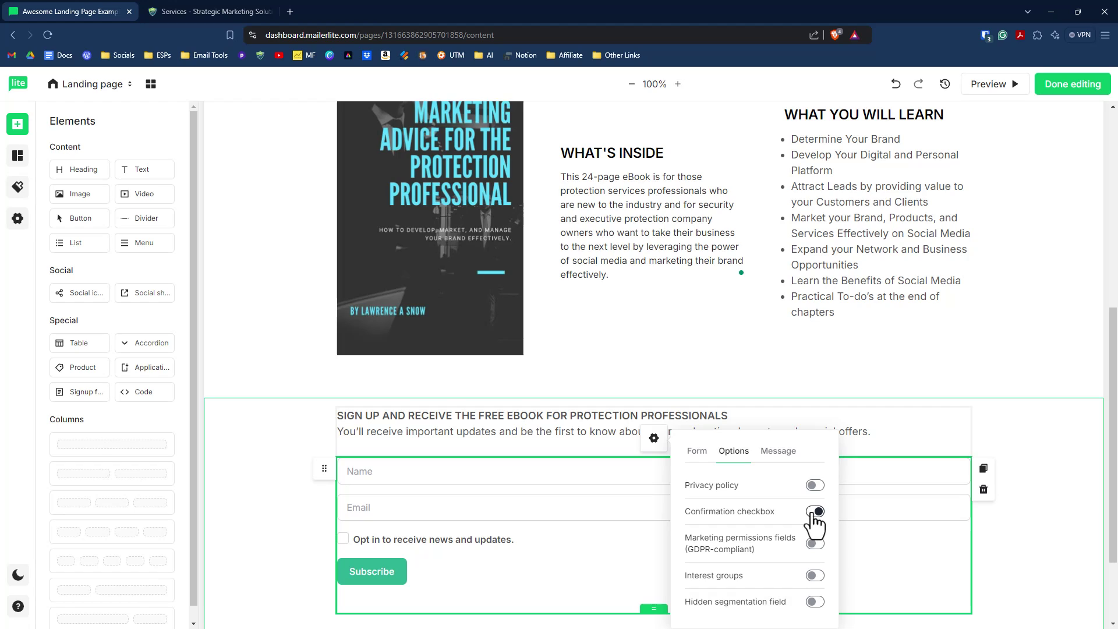
{"action": "left_click", "coordinate": [815, 513]}
{"action": "left_click", "coordinate": [815, 545]}
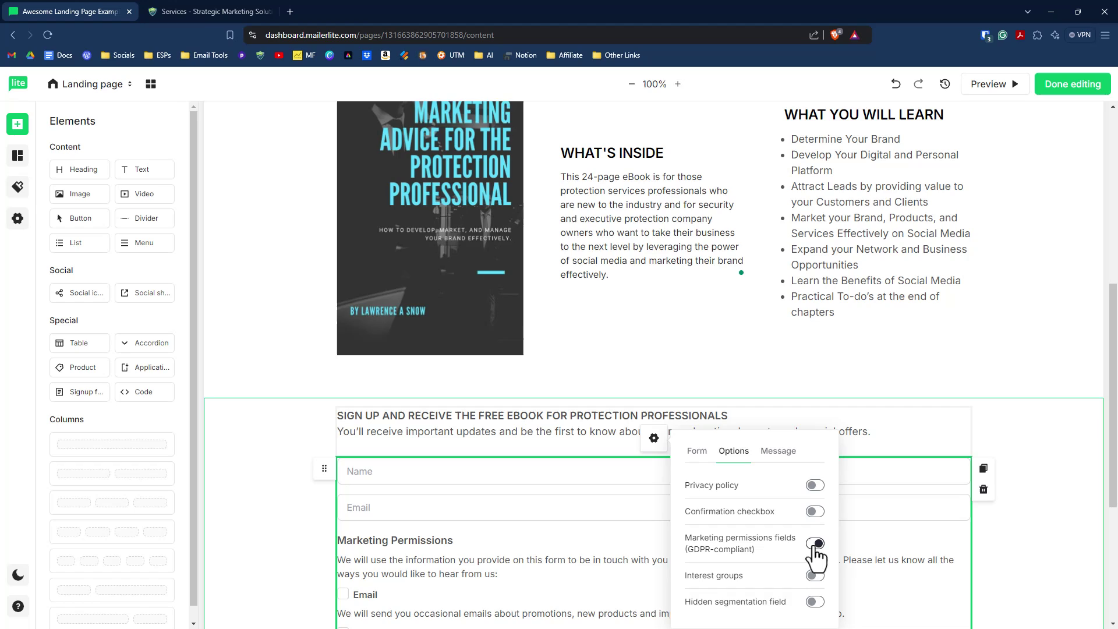
{"action": "left_click", "coordinate": [816, 544]}
{"action": "left_click", "coordinate": [816, 577]}
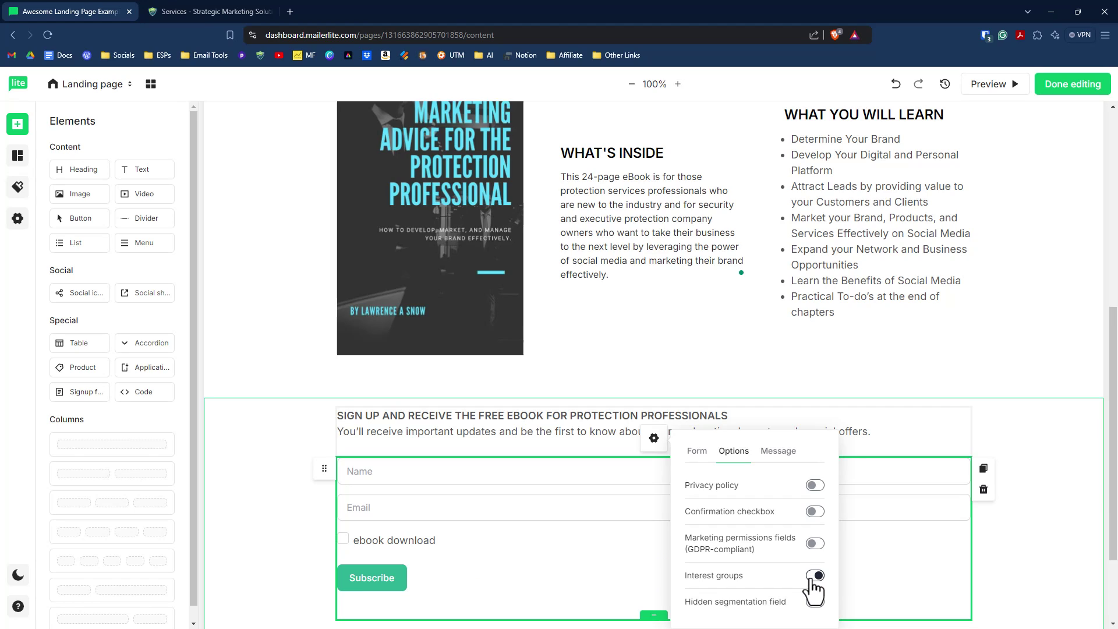
{"action": "left_click", "coordinate": [814, 576]}
Step: Make the form redirect subscribers to the pasted external thank-you page URL
{"action": "left_click", "coordinate": [778, 451]}
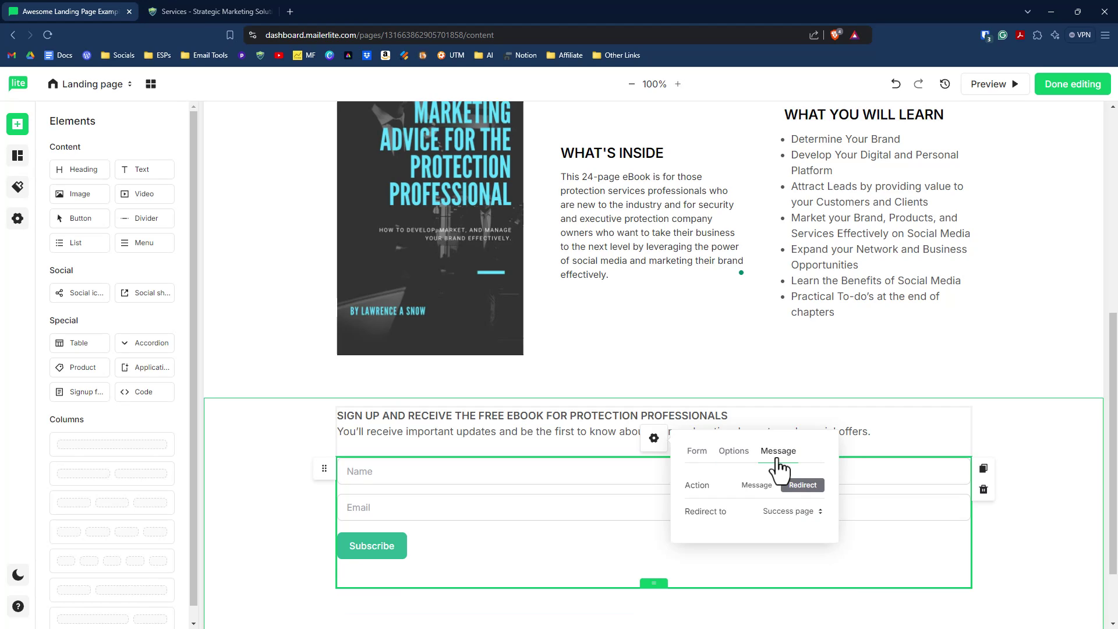
{"action": "left_click", "coordinate": [756, 485]}
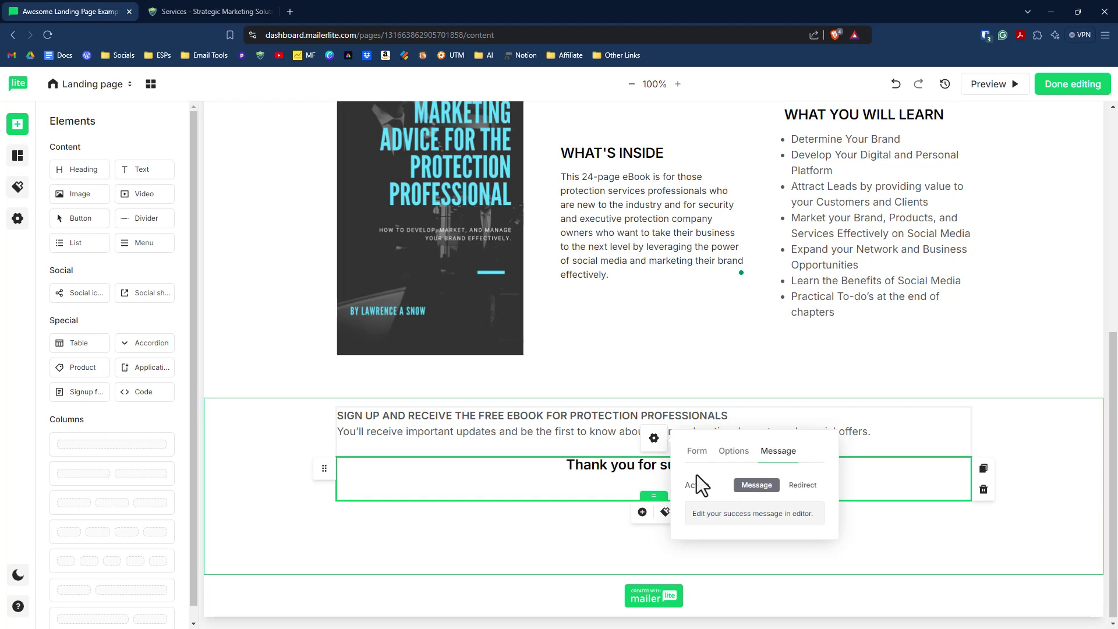
{"action": "left_click", "coordinate": [807, 485]}
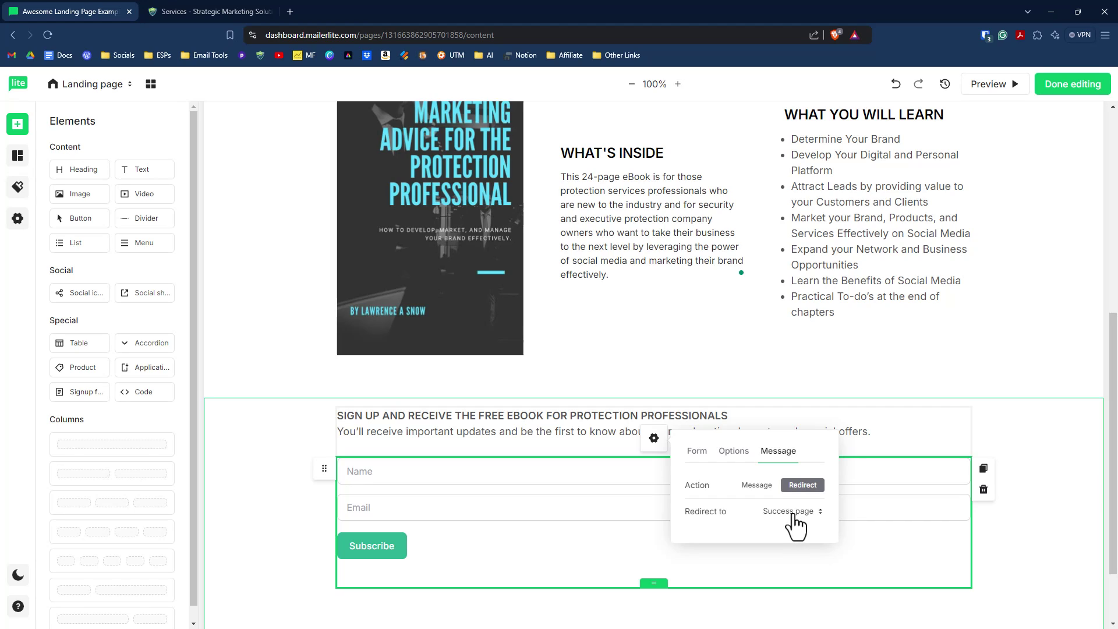
{"action": "left_click", "coordinate": [795, 513]}
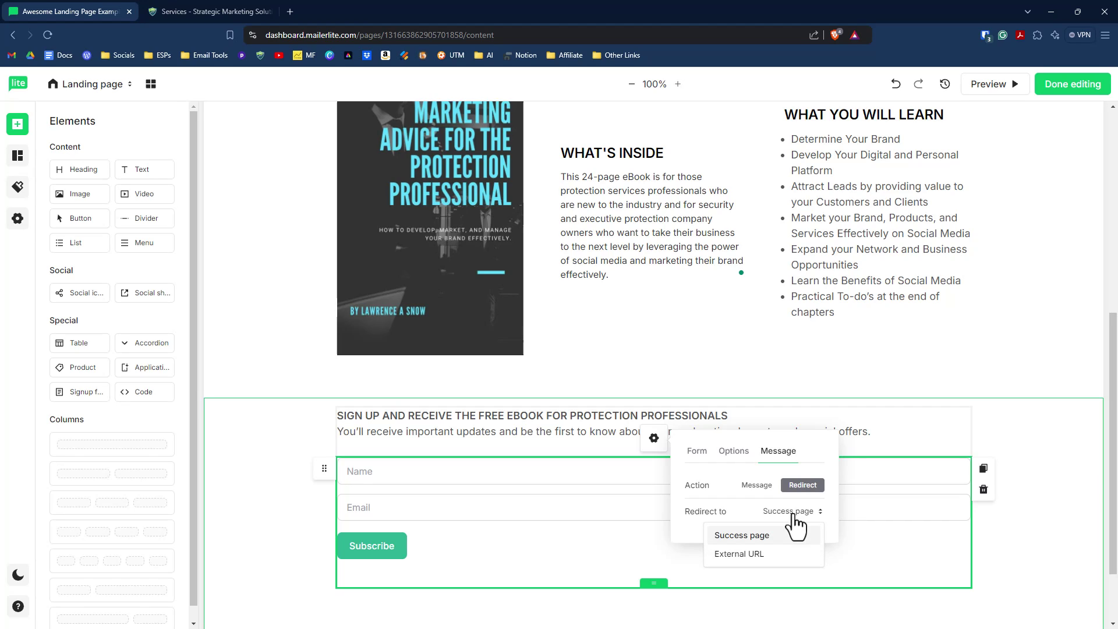
{"action": "left_click", "coordinate": [747, 554]}
{"action": "left_click", "coordinate": [745, 540]}
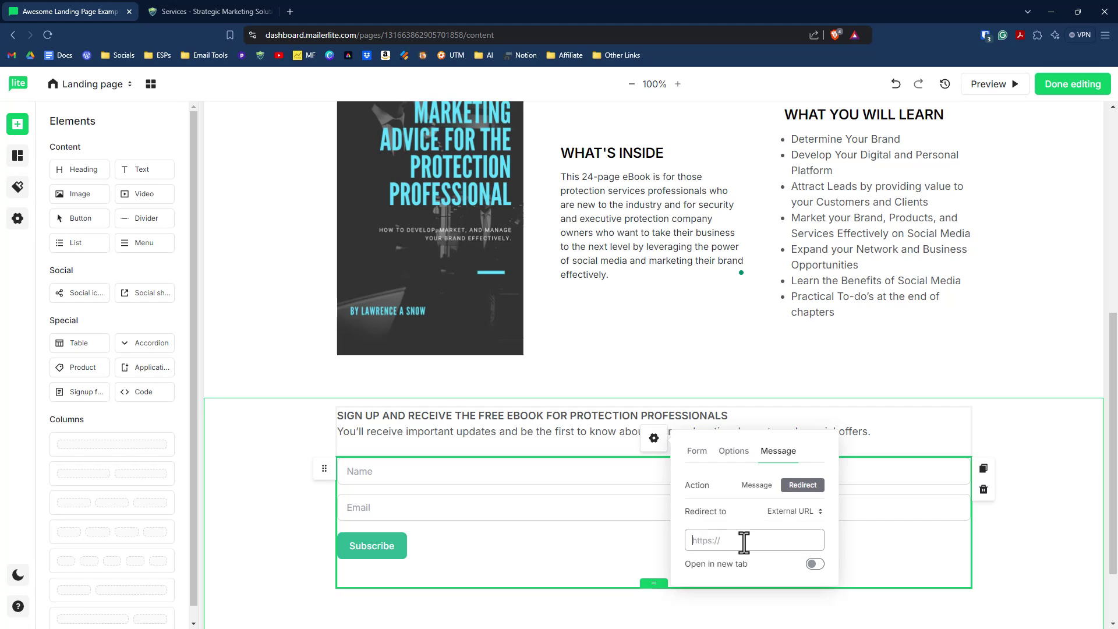
{"action": "type", "text": "https://"}
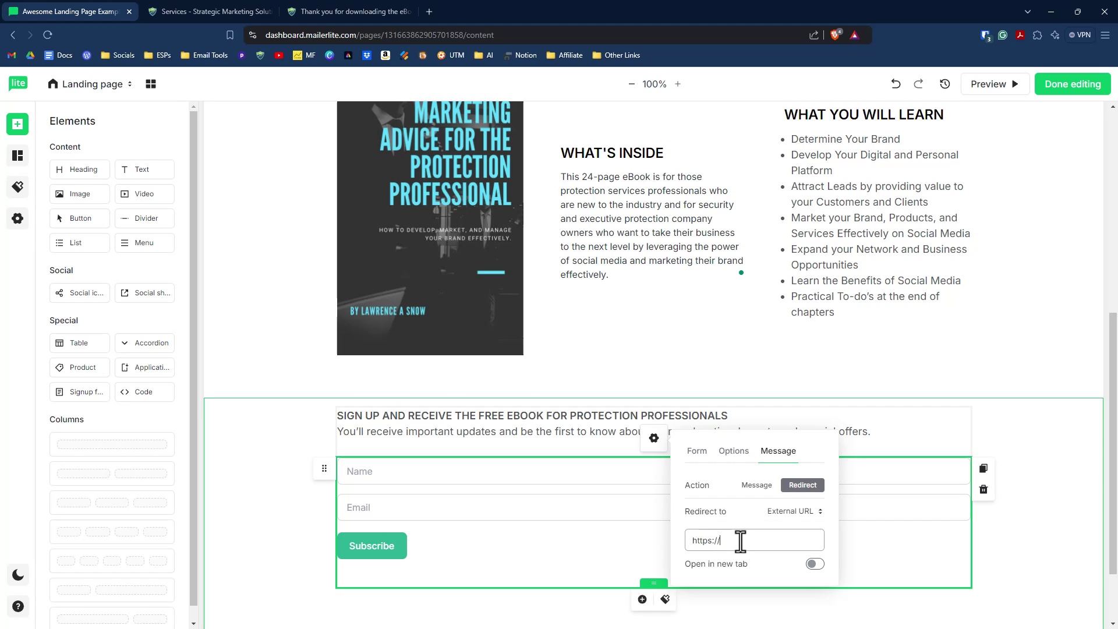
{"action": "left_click_drag", "start_coordinate": [687, 542], "coordinate": [786, 546]}
{"action": "type", "text": "https://larrysnow.me/thank-you/"}
Step: Change the Name field's placeholder to 'First Name'
{"action": "scroll", "coordinate": [816, 513], "scroll_direction": "down", "scroll_amount": 1}
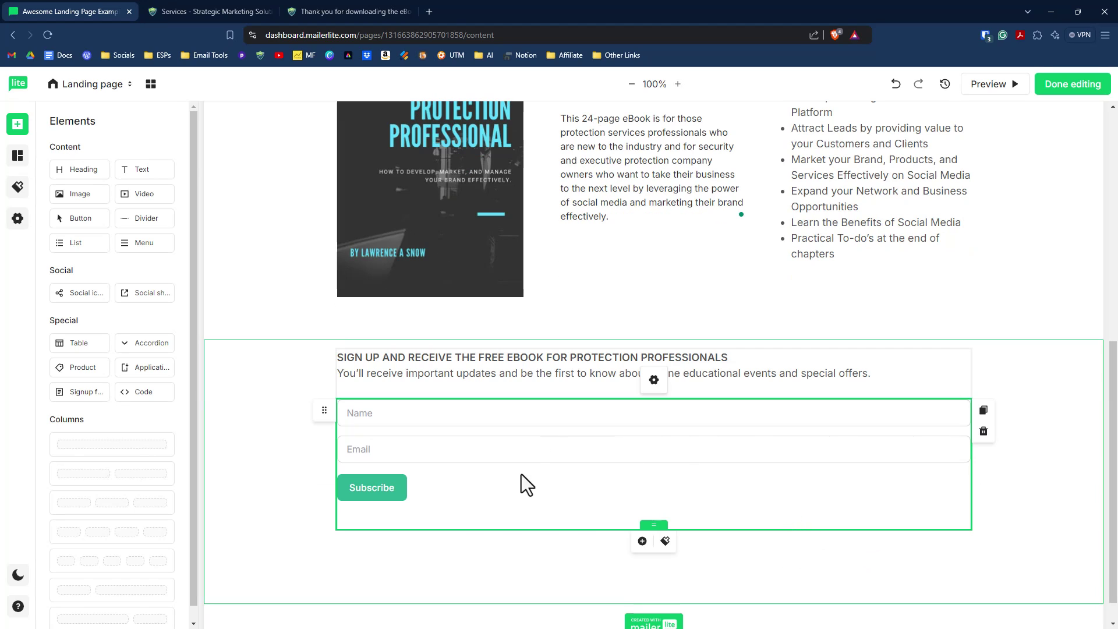
{"action": "left_click", "coordinate": [370, 415]}
{"action": "type", "text": "First Name"}
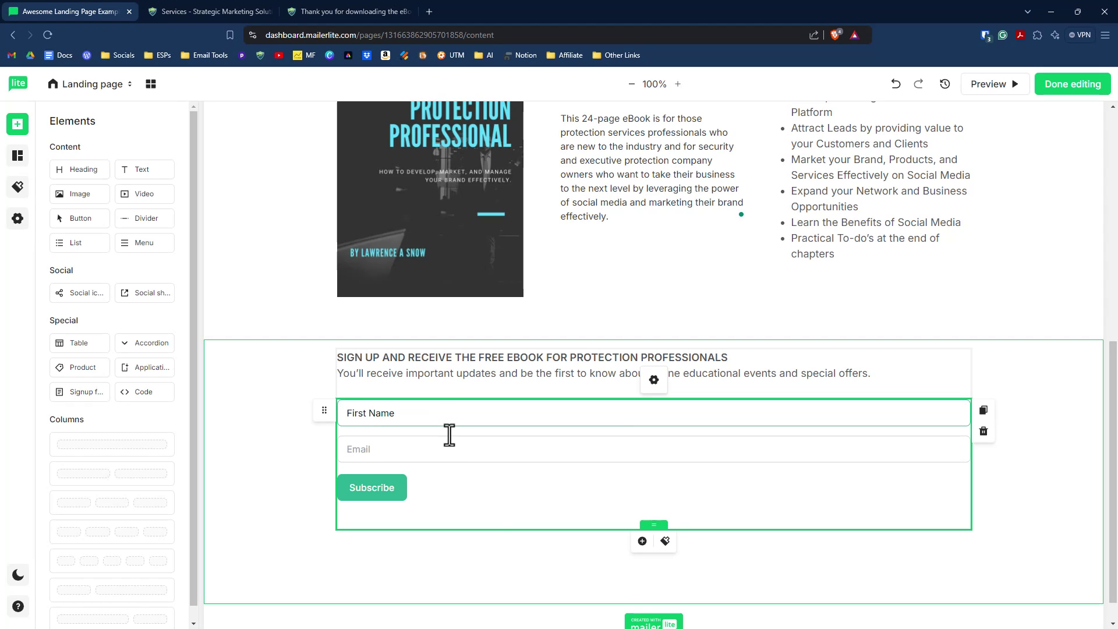
{"action": "scroll", "coordinate": [932, 209], "scroll_direction": "up", "scroll_amount": 8}
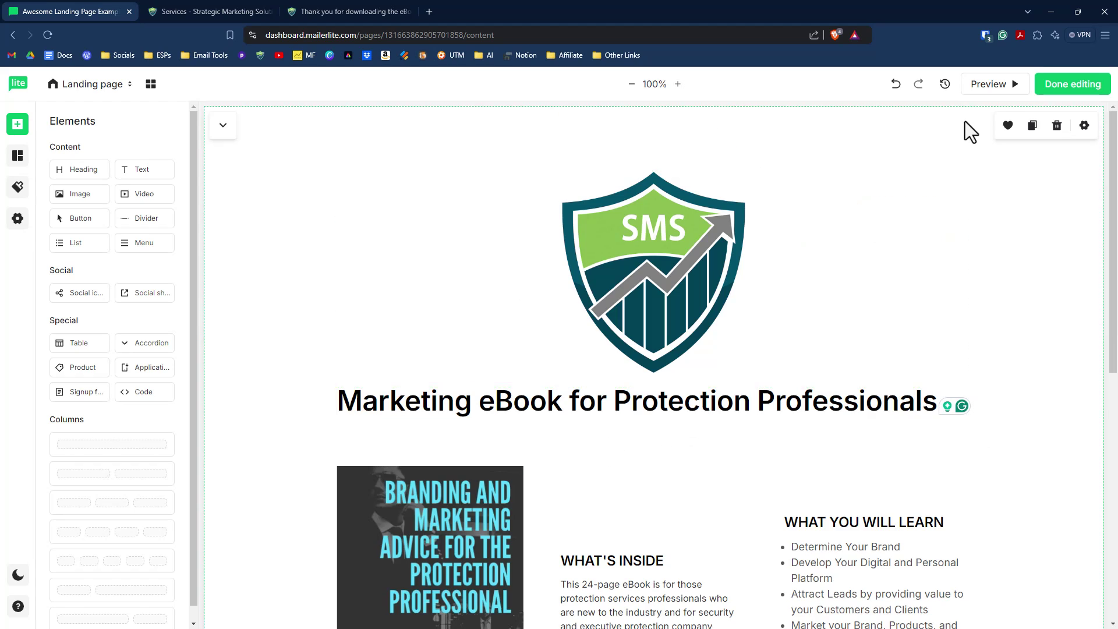
{"action": "left_click", "coordinate": [1001, 85]}
{"action": "scroll", "coordinate": [860, 295], "scroll_direction": "down", "scroll_amount": 4}
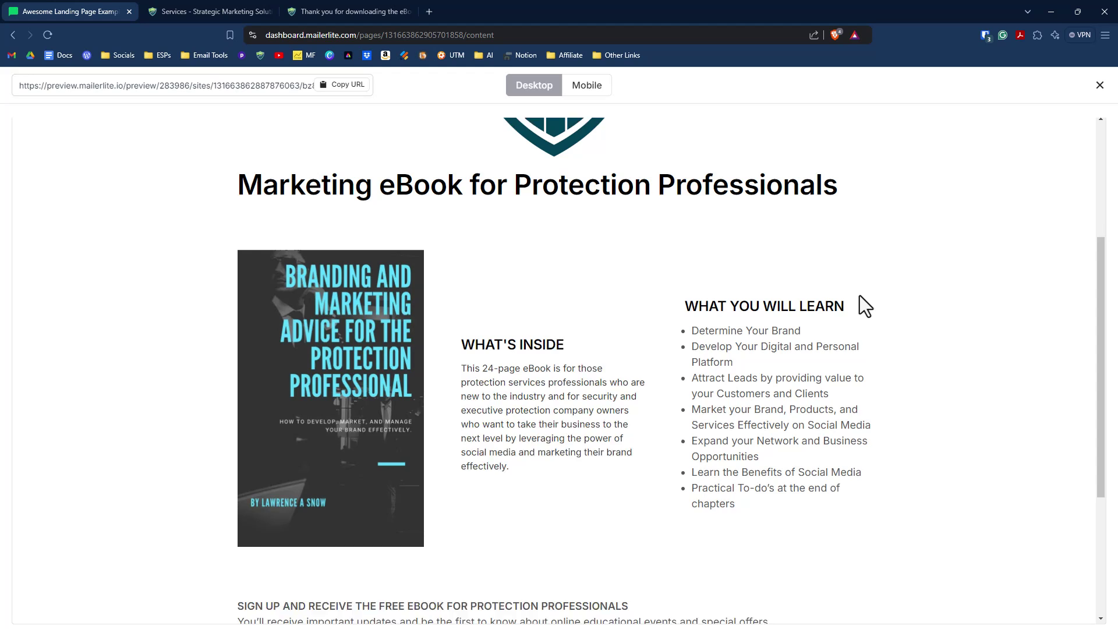
{"action": "scroll", "coordinate": [860, 295], "scroll_direction": "down", "scroll_amount": 4}
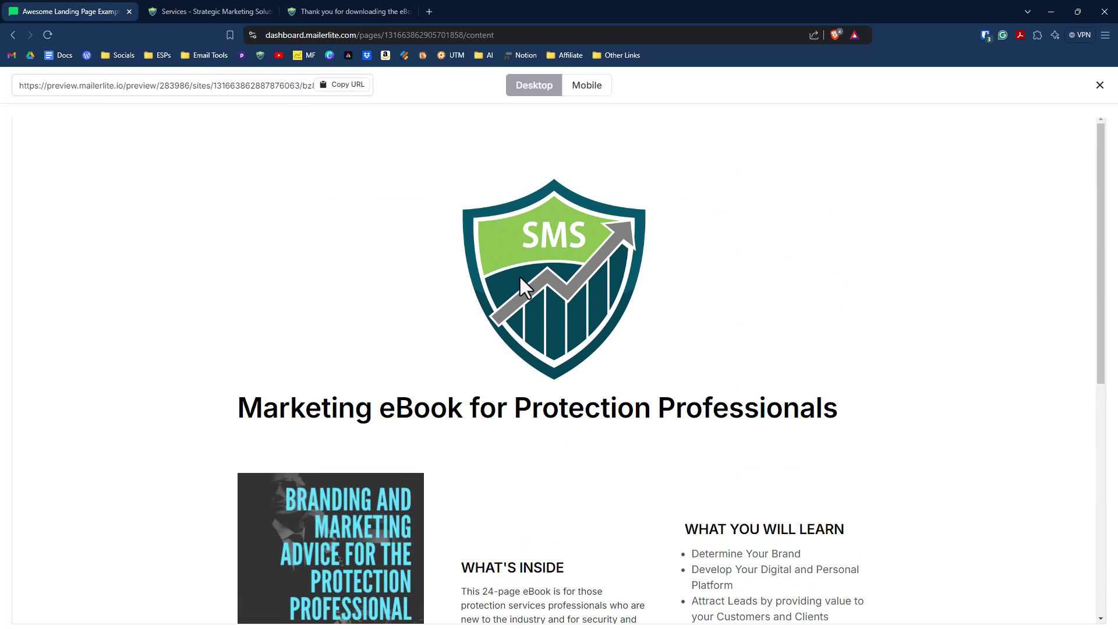
{"action": "scroll", "coordinate": [399, 258], "scroll_direction": "down", "scroll_amount": 8}
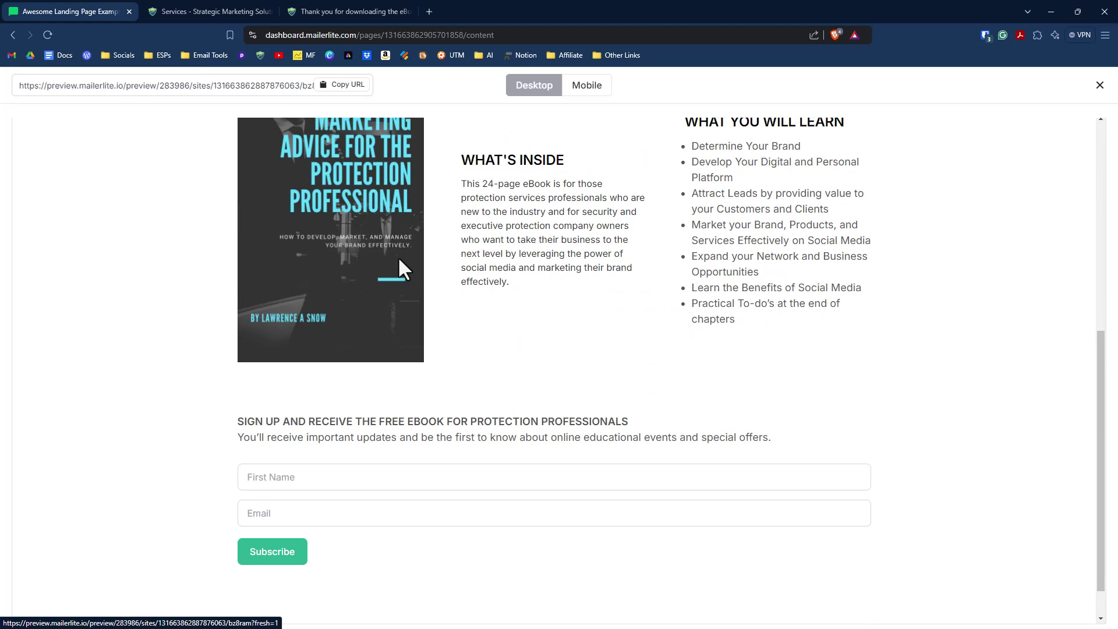
{"action": "scroll", "coordinate": [466, 292], "scroll_direction": "up", "scroll_amount": 8}
{"action": "left_click", "coordinate": [596, 92]}
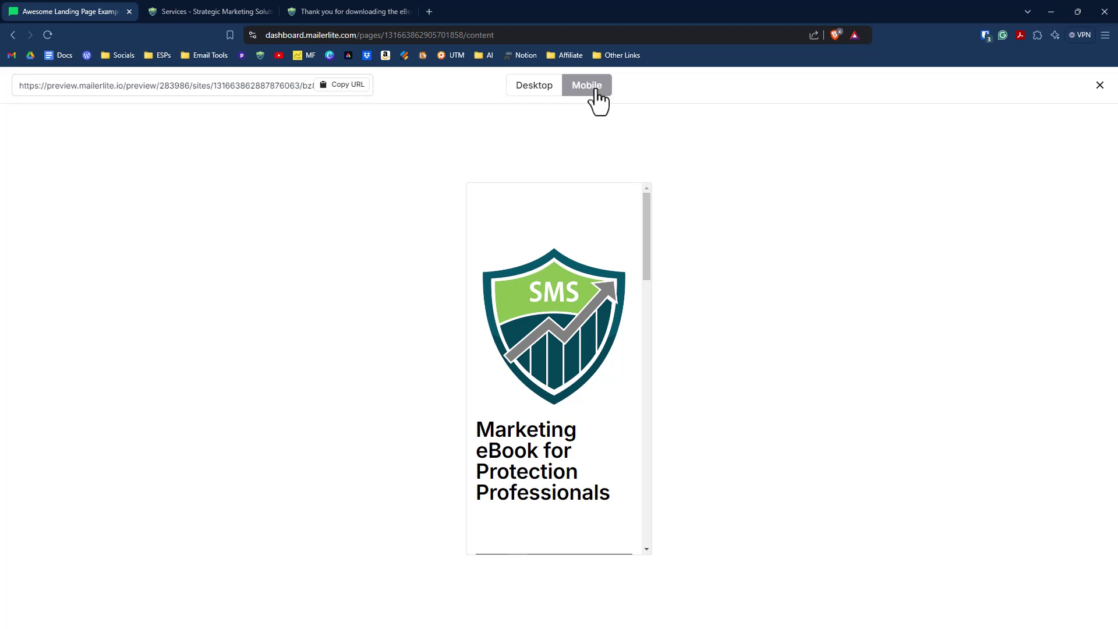
{"action": "left_click_drag", "start_coordinate": [649, 264], "coordinate": [571, 132]}
{"action": "left_click", "coordinate": [1100, 85]}
Step: Rename the Subscribe button to 'Subscribe and Download Now'
{"action": "scroll", "coordinate": [572, 319], "scroll_direction": "down", "scroll_amount": 1}
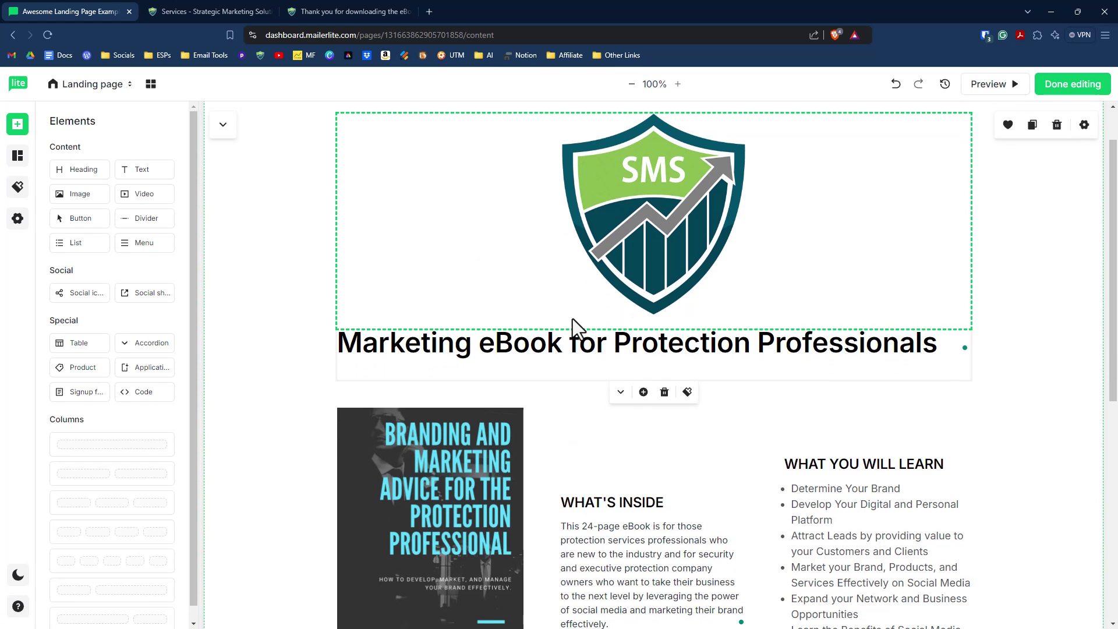
{"action": "scroll", "coordinate": [674, 460], "scroll_direction": "down", "scroll_amount": 7}
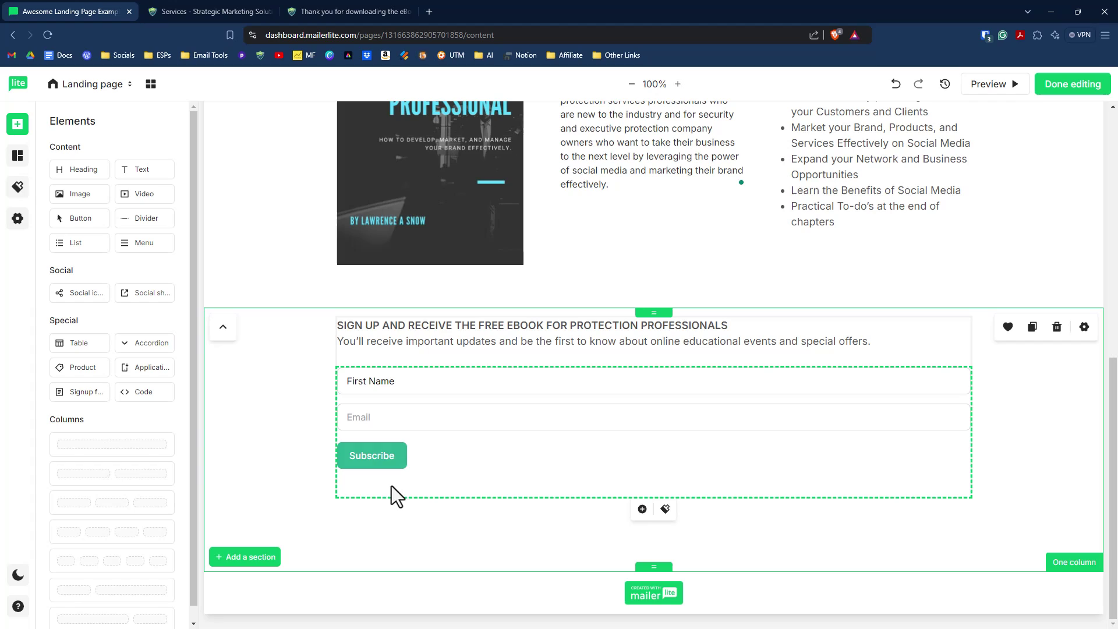
{"action": "left_click", "coordinate": [378, 464]}
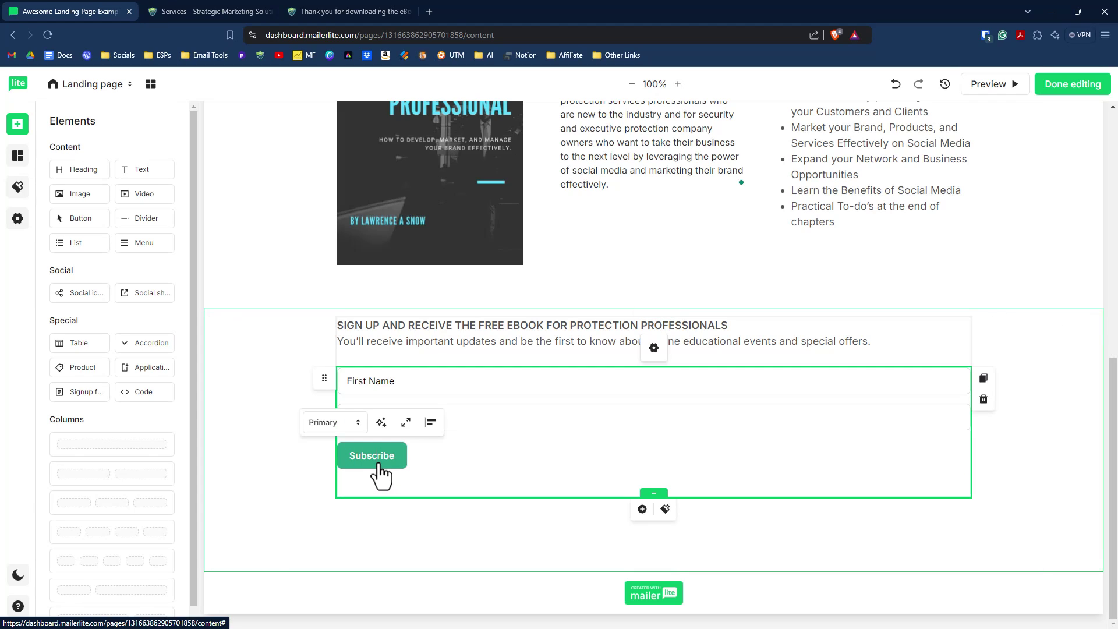
{"action": "double_click", "coordinate": [371, 460]}
{"action": "type", "text": "Su"}
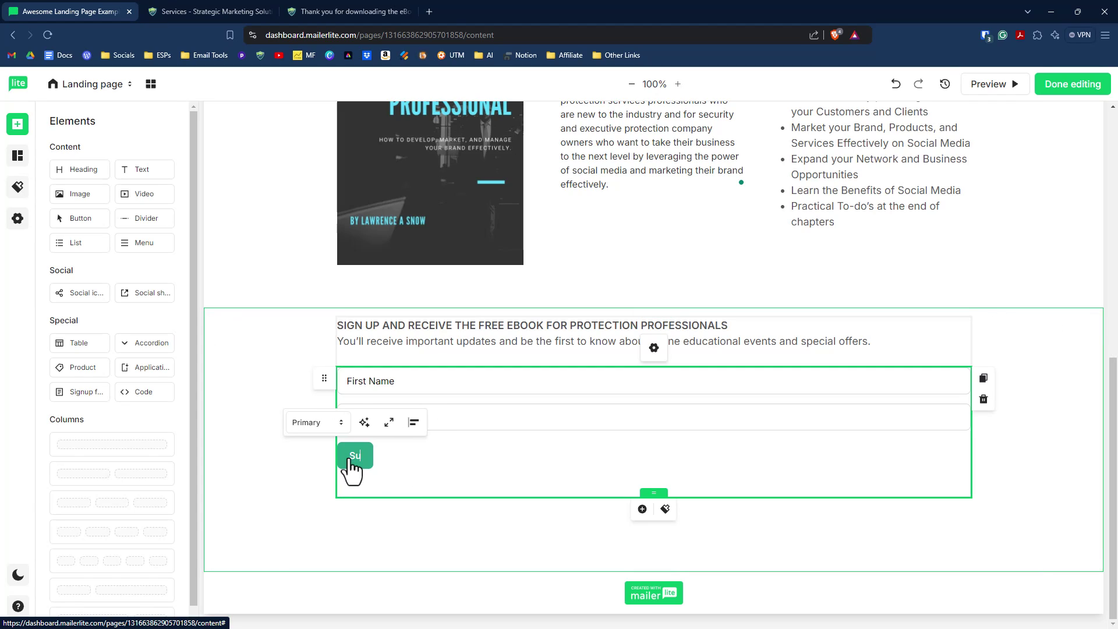
{"action": "type", "text": "bscribe and Download Now"}
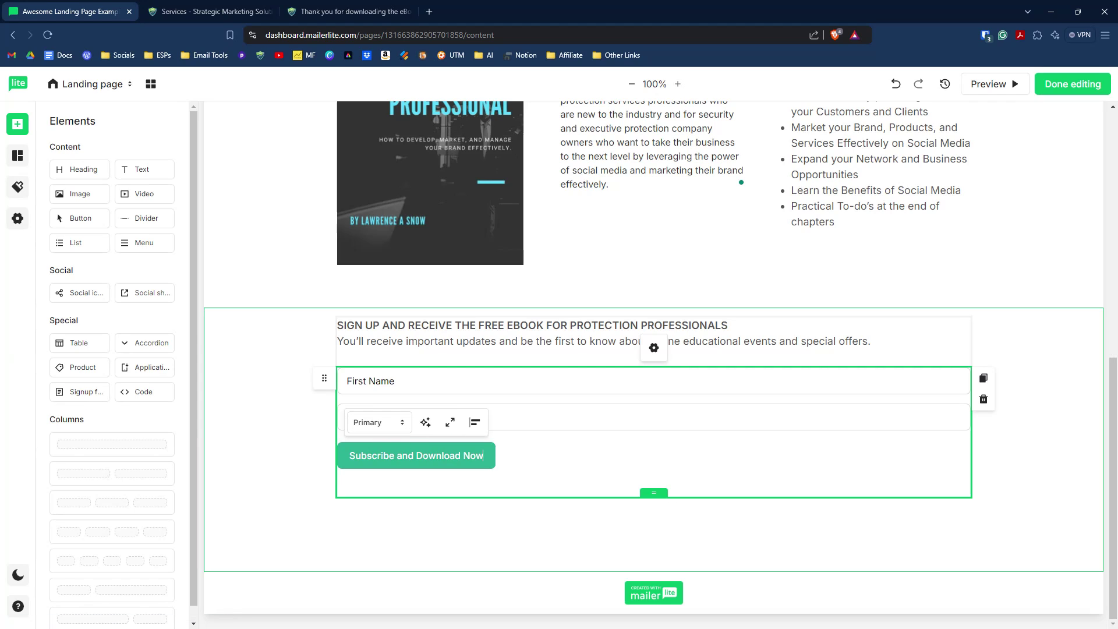
Step: Apply the Business casual base style to the landing page
{"action": "left_click", "coordinate": [18, 188]}
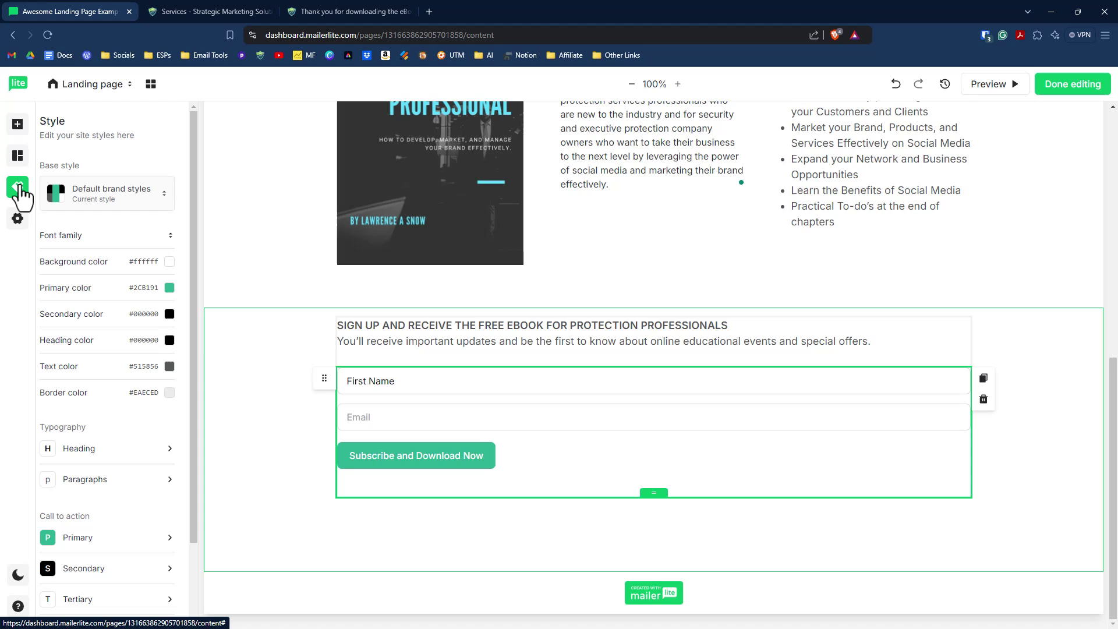
{"action": "left_click", "coordinate": [163, 192]}
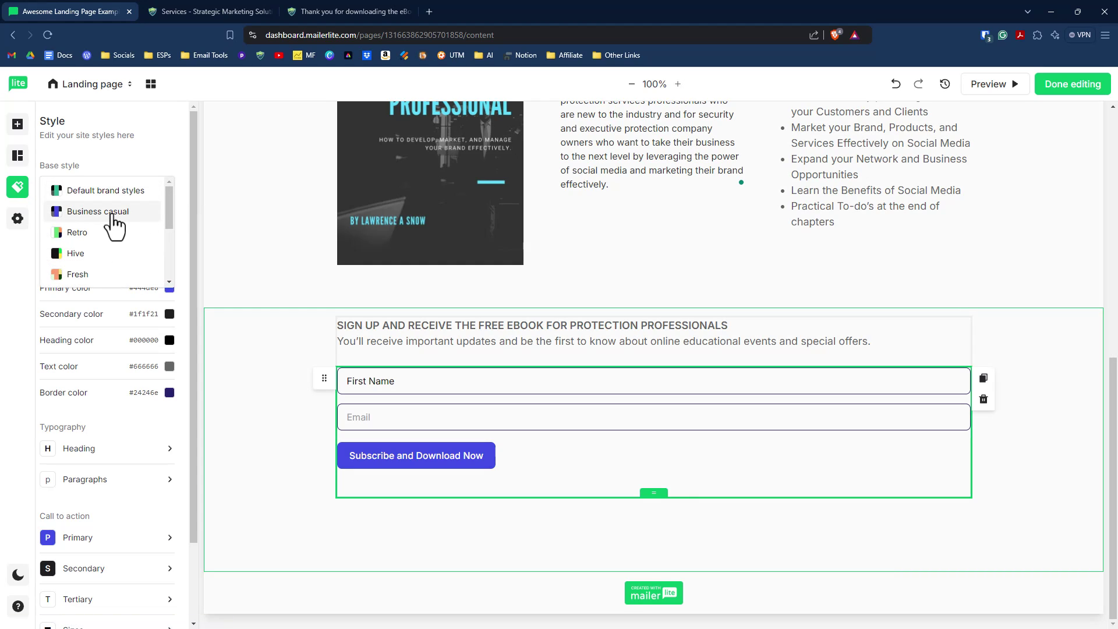
{"action": "scroll", "coordinate": [90, 236], "scroll_direction": "down", "scroll_amount": 5}
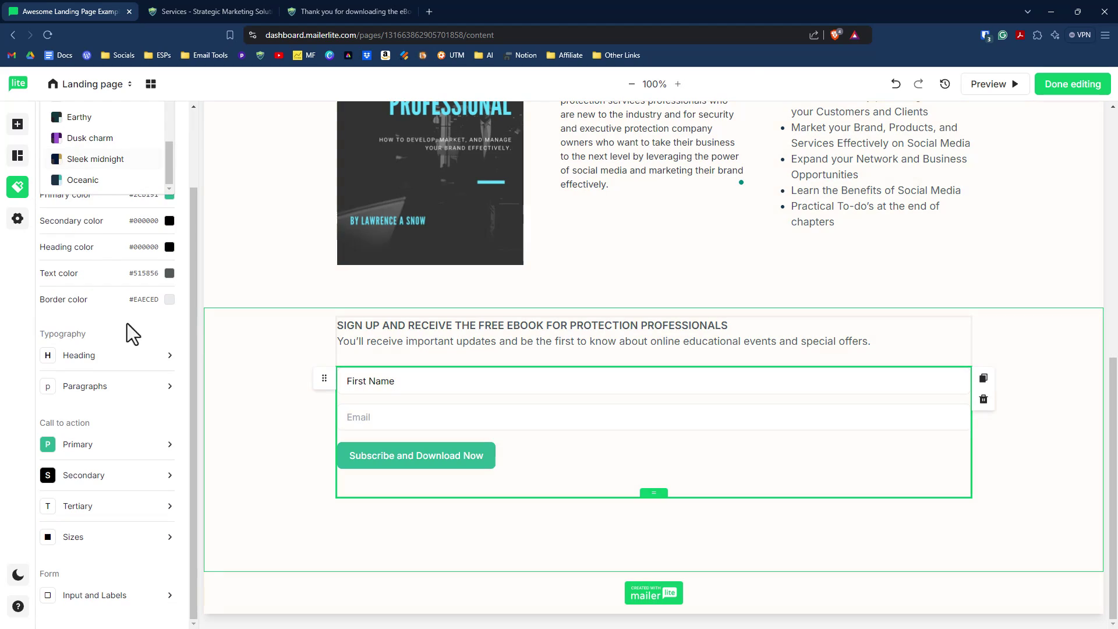
{"action": "scroll", "coordinate": [129, 325], "scroll_direction": "up", "scroll_amount": 3}
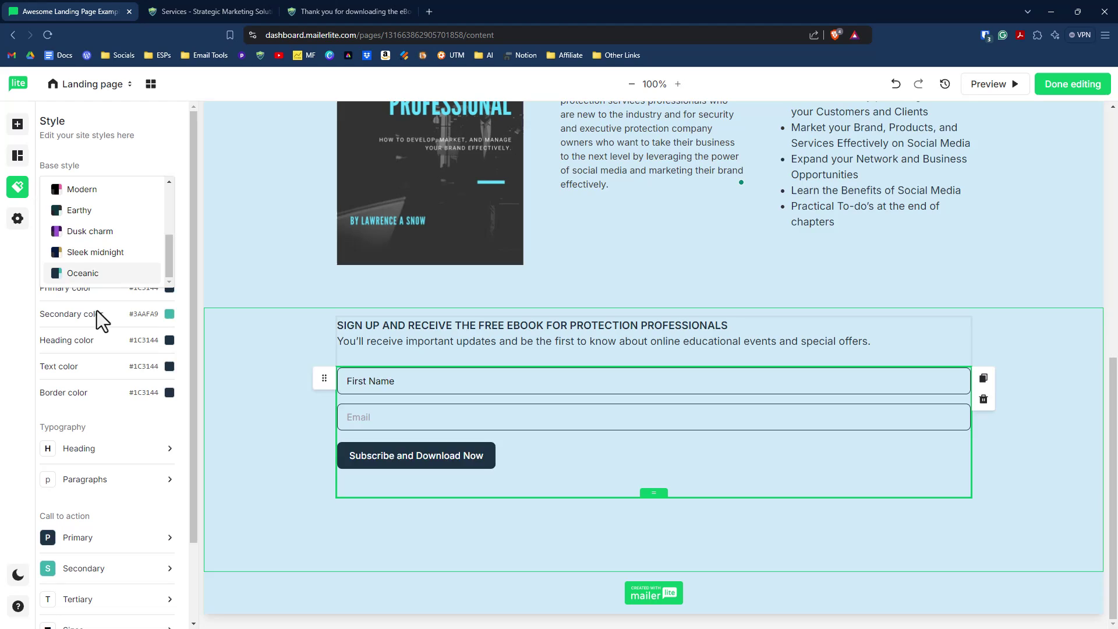
{"action": "scroll", "coordinate": [96, 315], "scroll_direction": "down", "scroll_amount": 3}
{"action": "scroll", "coordinate": [105, 417], "scroll_direction": "down", "scroll_amount": 1}
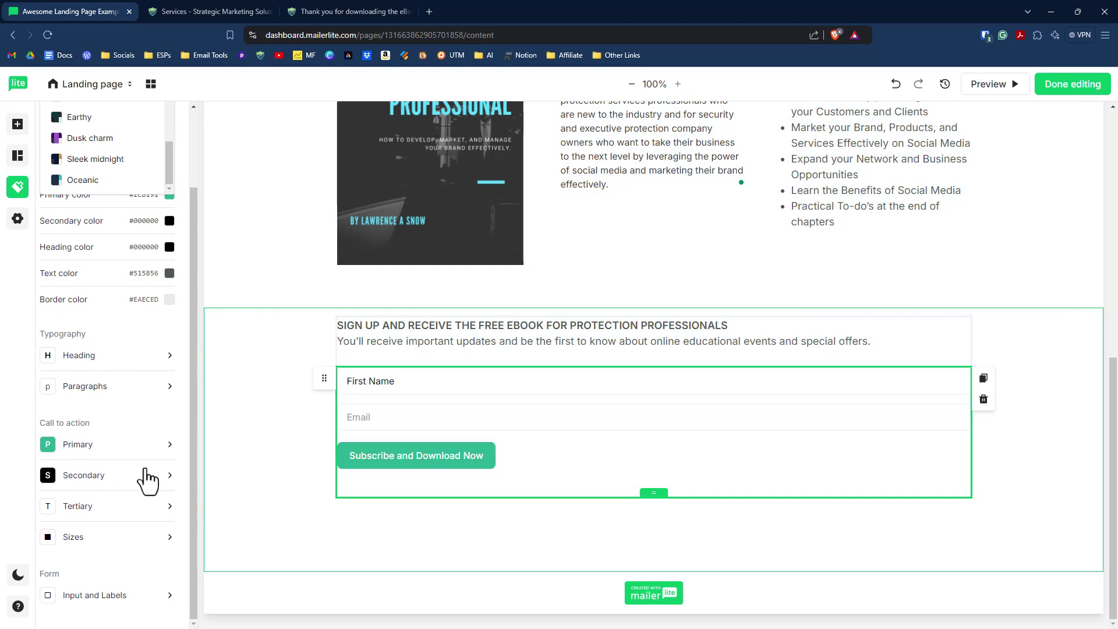
{"action": "scroll", "coordinate": [137, 488], "scroll_direction": "up", "scroll_amount": 4}
{"action": "scroll", "coordinate": [118, 224], "scroll_direction": "up", "scroll_amount": 2}
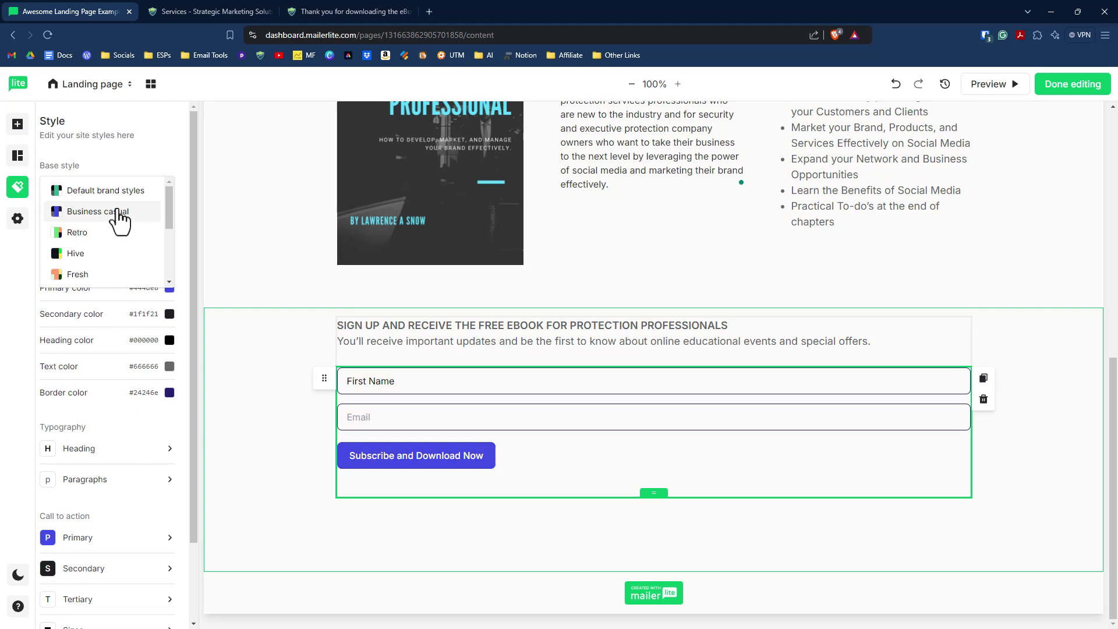
{"action": "left_click", "coordinate": [119, 213]}
Step: Check the signup form section and leave the editor for the page settings
{"action": "left_click", "coordinate": [474, 544]}
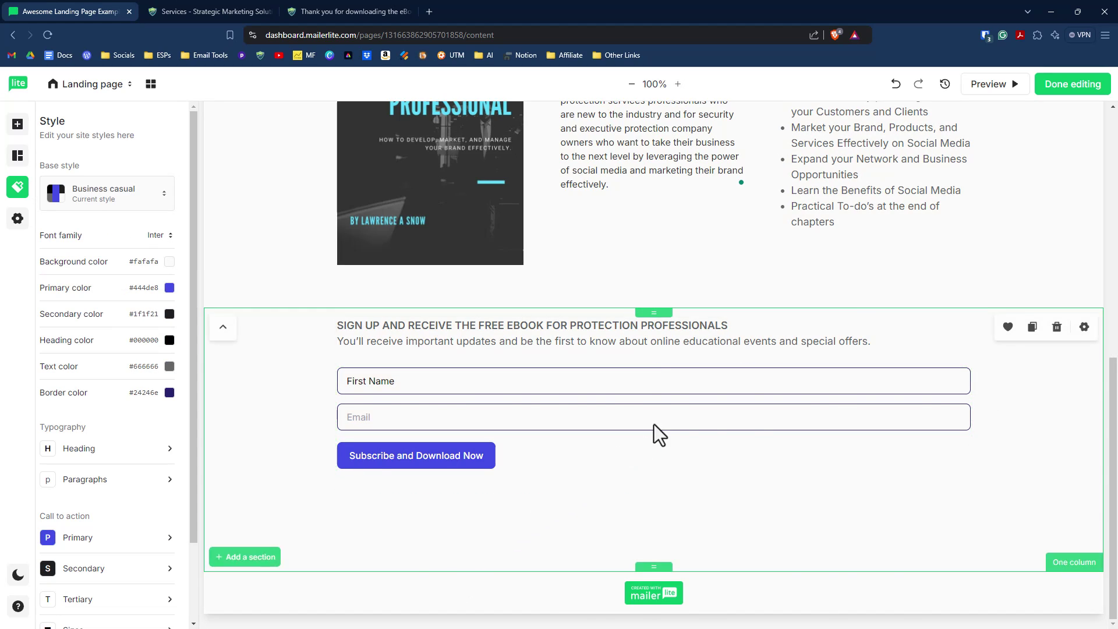
{"action": "scroll", "coordinate": [655, 425], "scroll_direction": "up", "scroll_amount": 5}
{"action": "scroll", "coordinate": [673, 407], "scroll_direction": "down", "scroll_amount": 4}
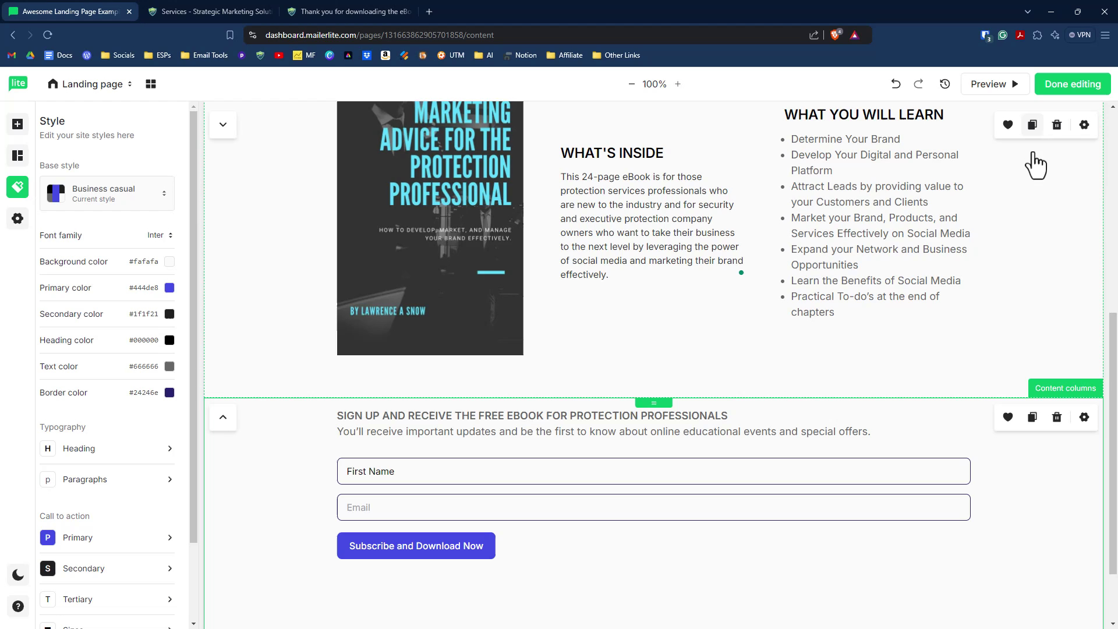
{"action": "left_click", "coordinate": [1069, 86]}
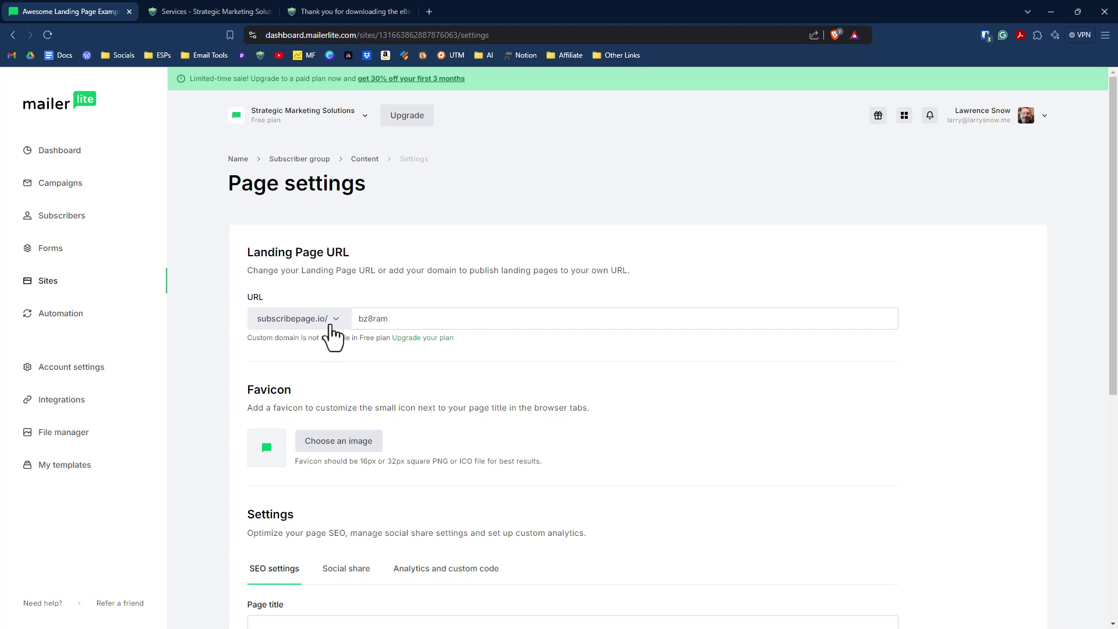
Step: Change the URL slug to Ebook_for_EP_Pros and use the shield image as favicon
{"action": "left_click", "coordinate": [406, 318]}
{"action": "double_click", "coordinate": [376, 318]}
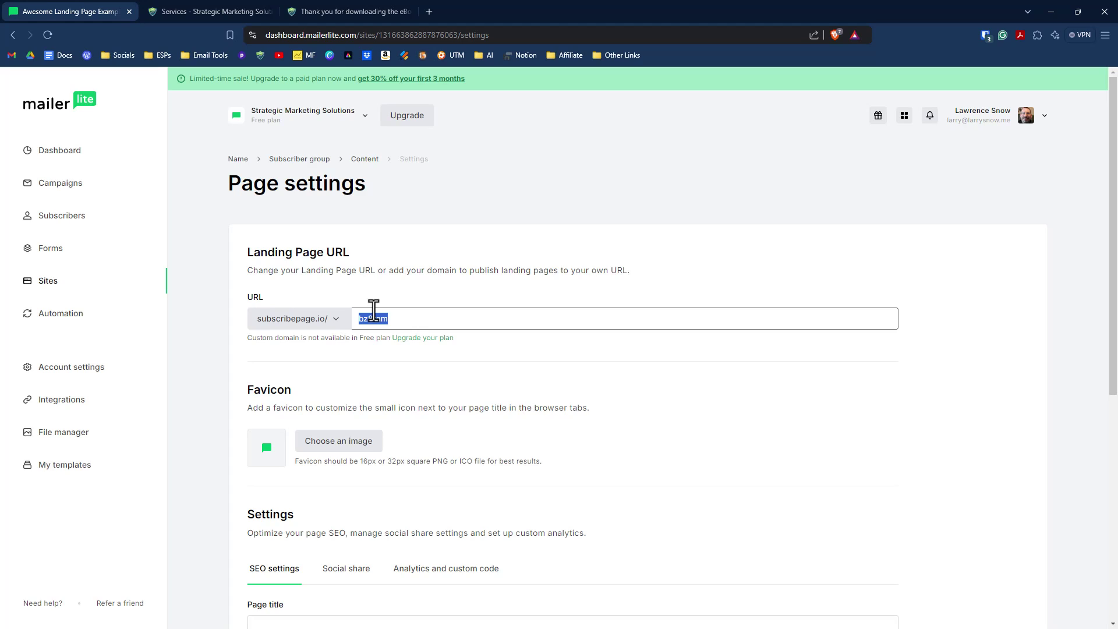
{"action": "type", "text": "Ebook"}
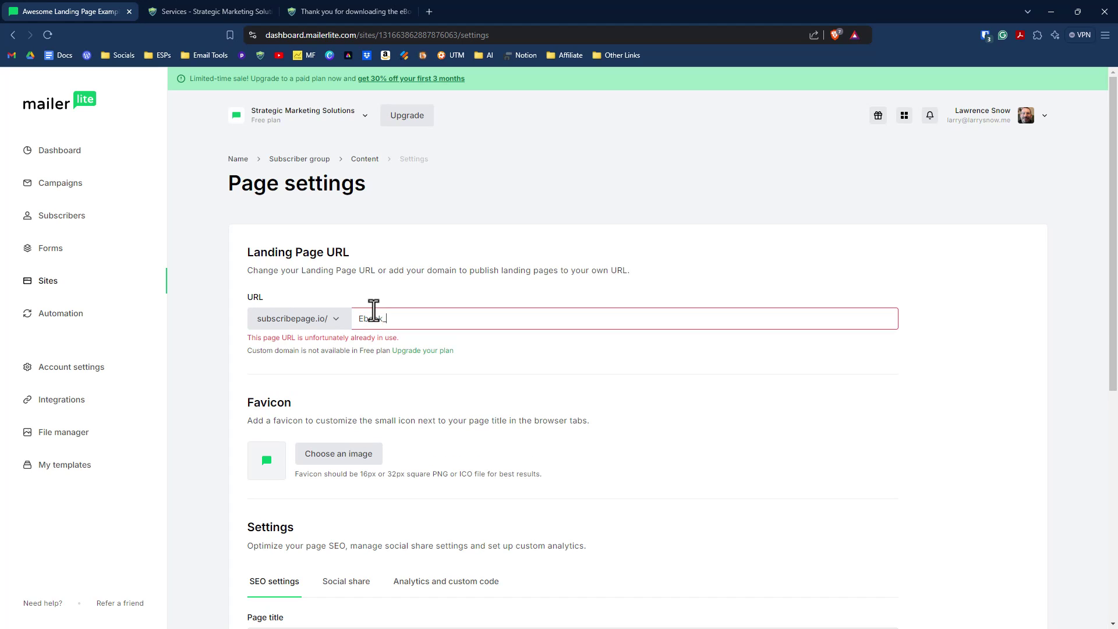
{"action": "type", "text": "_for_EP"}
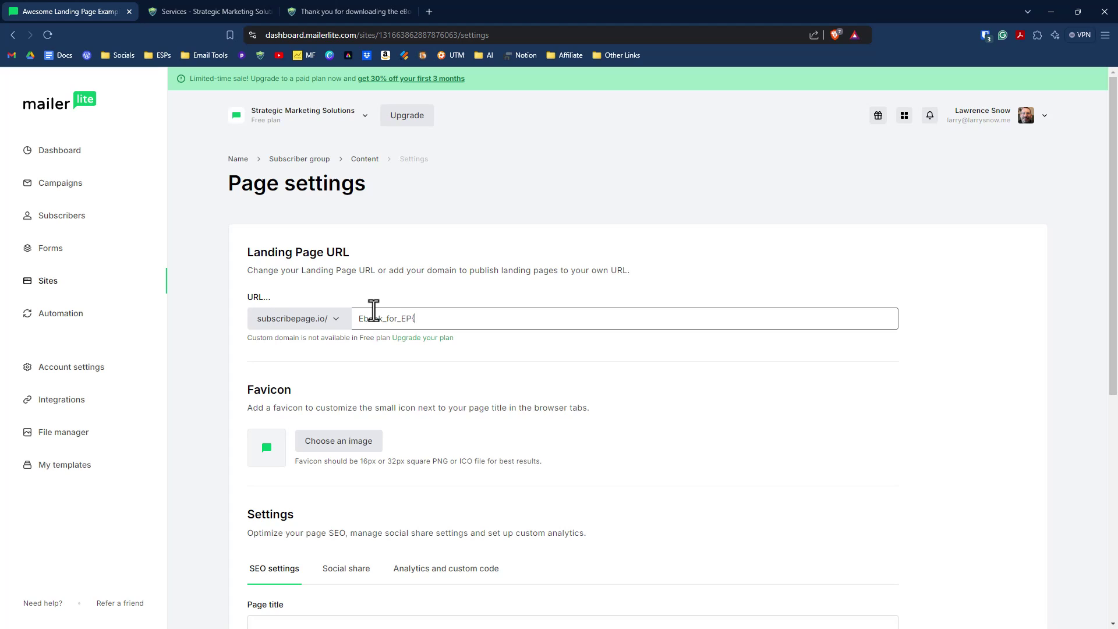
{"action": "type", "text": "_Pros"}
{"action": "scroll", "coordinate": [422, 379], "scroll_direction": "down", "scroll_amount": 1}
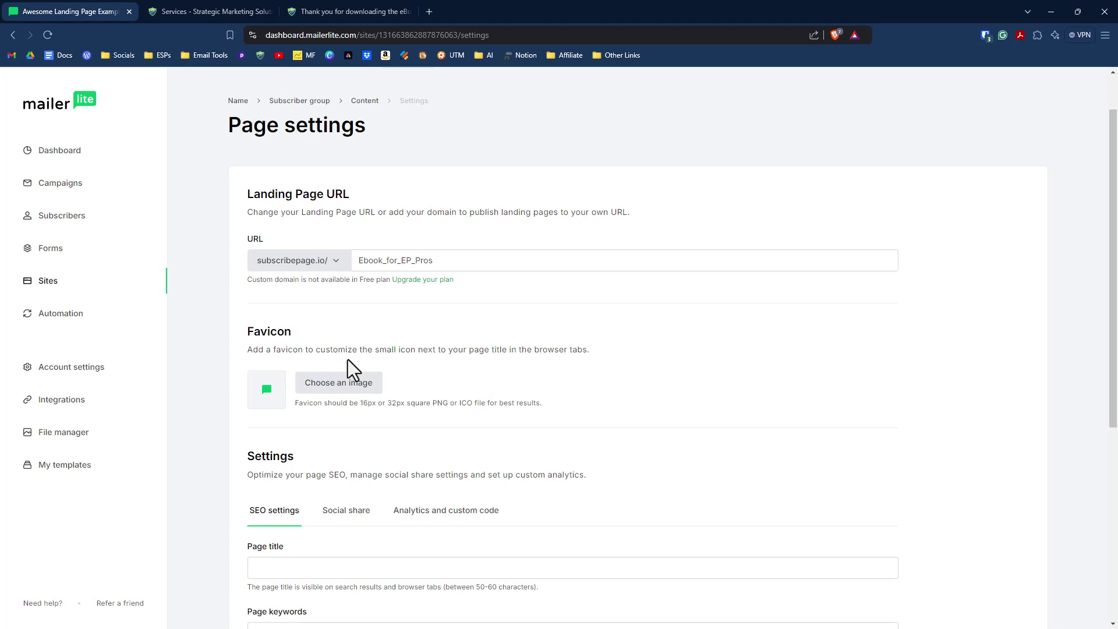
{"action": "left_click", "coordinate": [361, 385]}
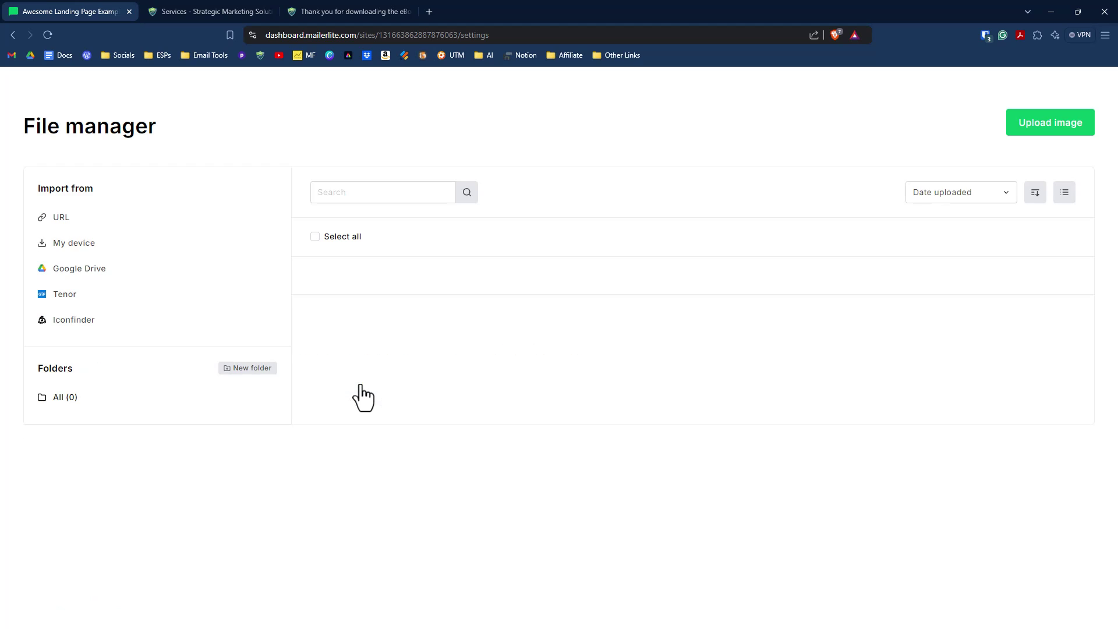
{"action": "left_click", "coordinate": [562, 436]}
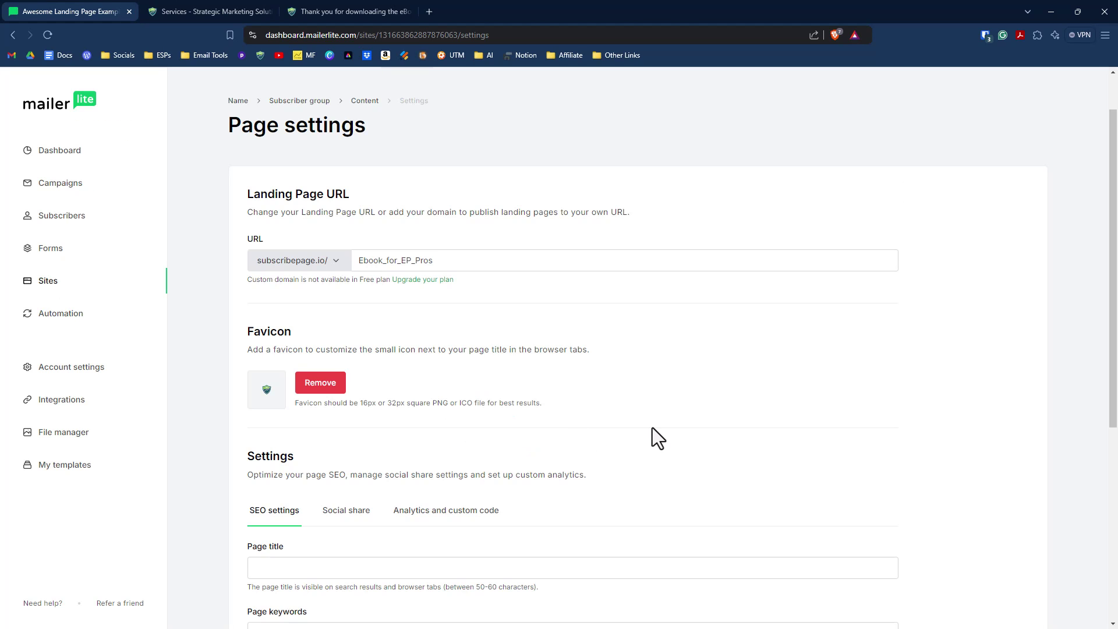
Step: Review the social share and analytics settings, then save the page settings
{"action": "scroll", "coordinate": [349, 274], "scroll_direction": "down", "scroll_amount": 5}
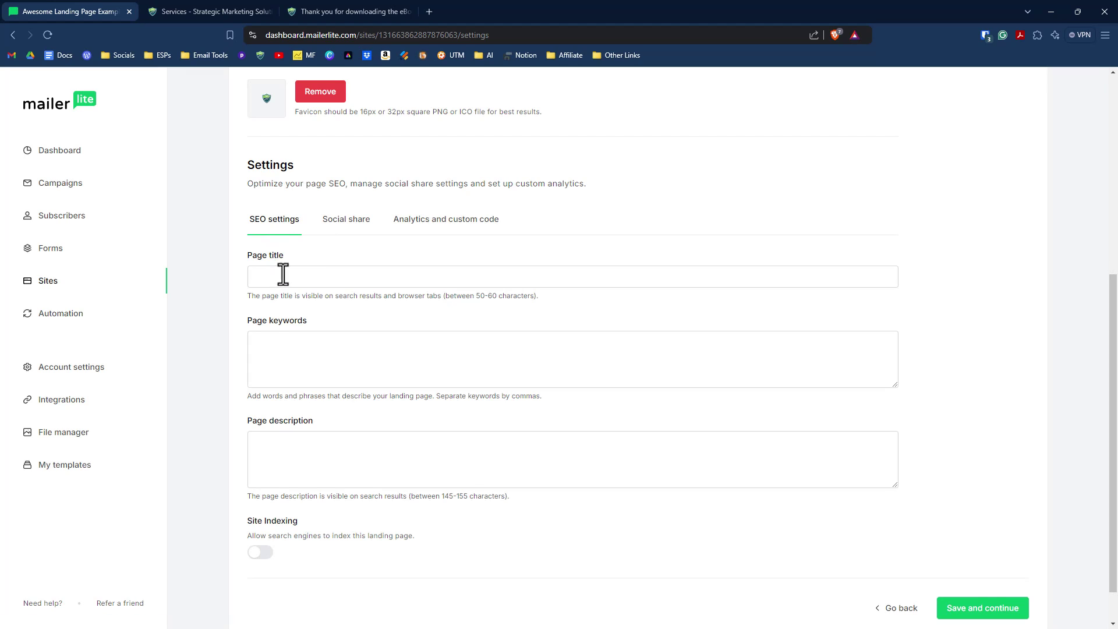
{"action": "left_click", "coordinate": [346, 222]}
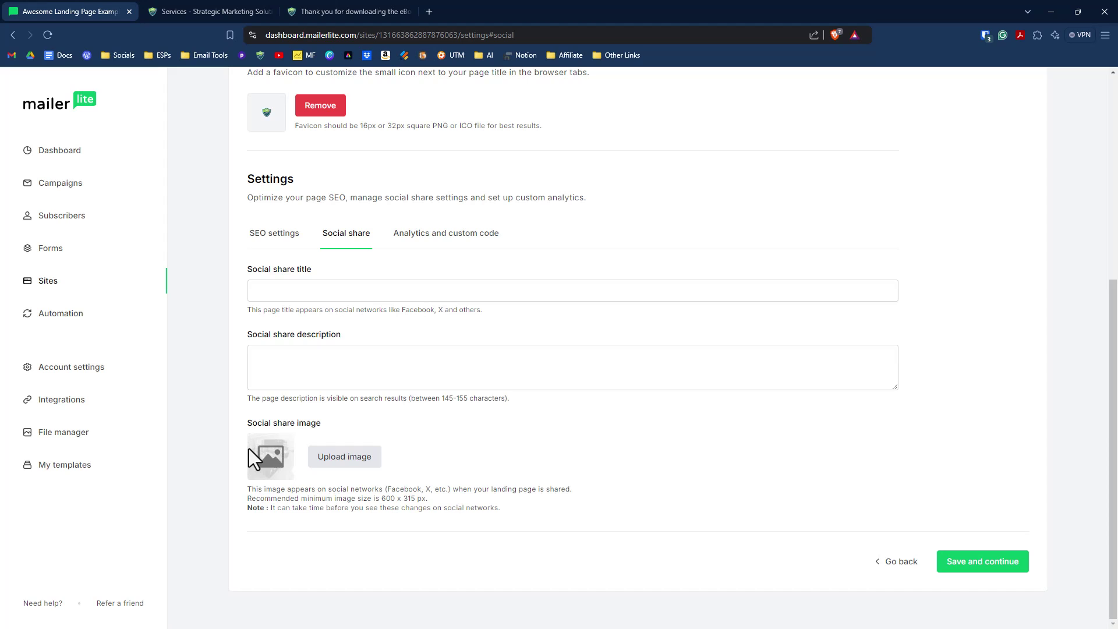
{"action": "left_click", "coordinate": [458, 249]}
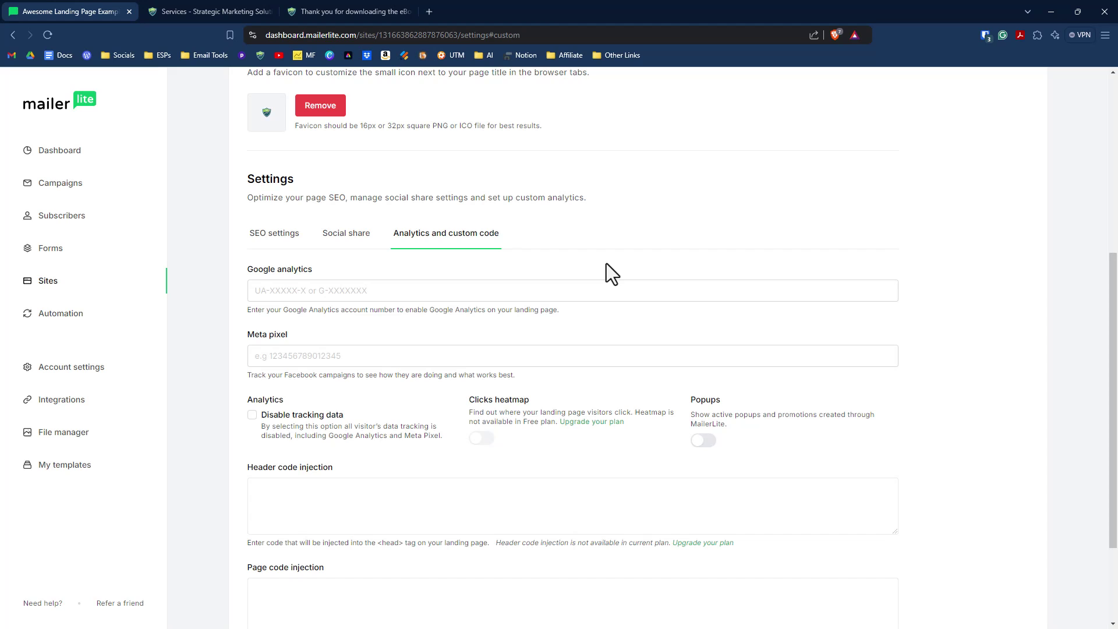
{"action": "scroll", "coordinate": [690, 393], "scroll_direction": "down", "scroll_amount": 3}
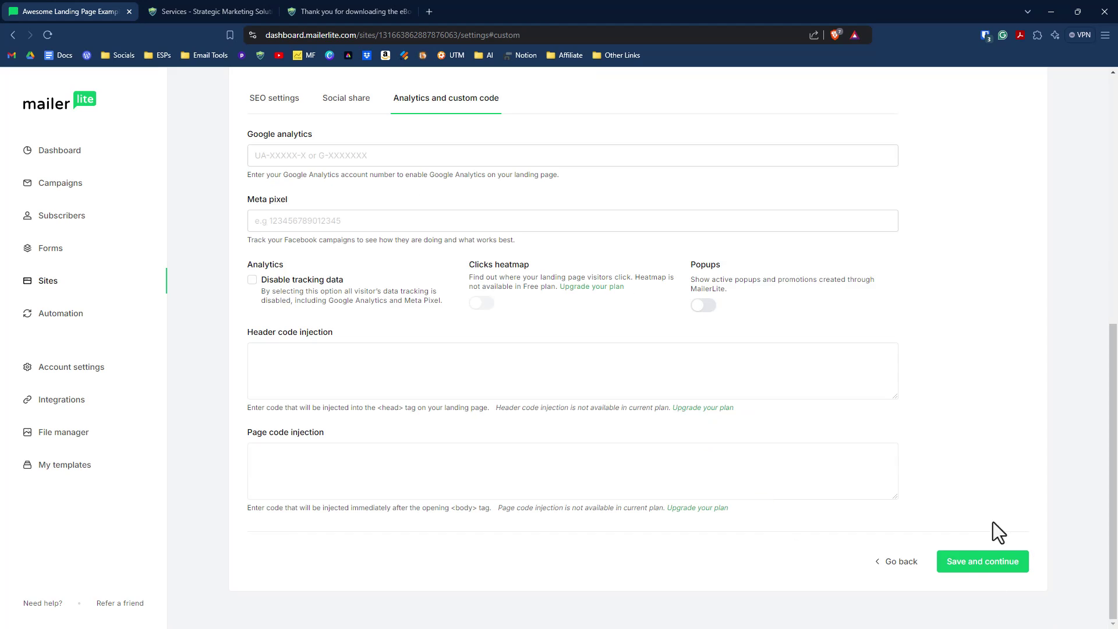
{"action": "left_click", "coordinate": [997, 568]}
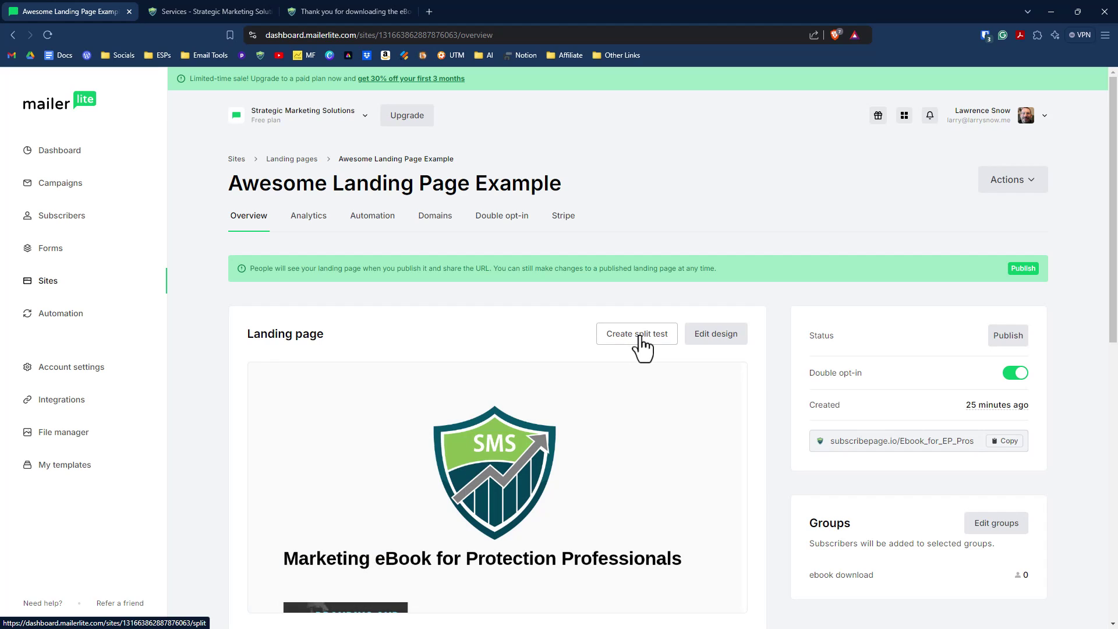
Step: On the Overview, switch double opt-in off and publish the landing page
{"action": "scroll", "coordinate": [881, 298], "scroll_direction": "down", "scroll_amount": 1}
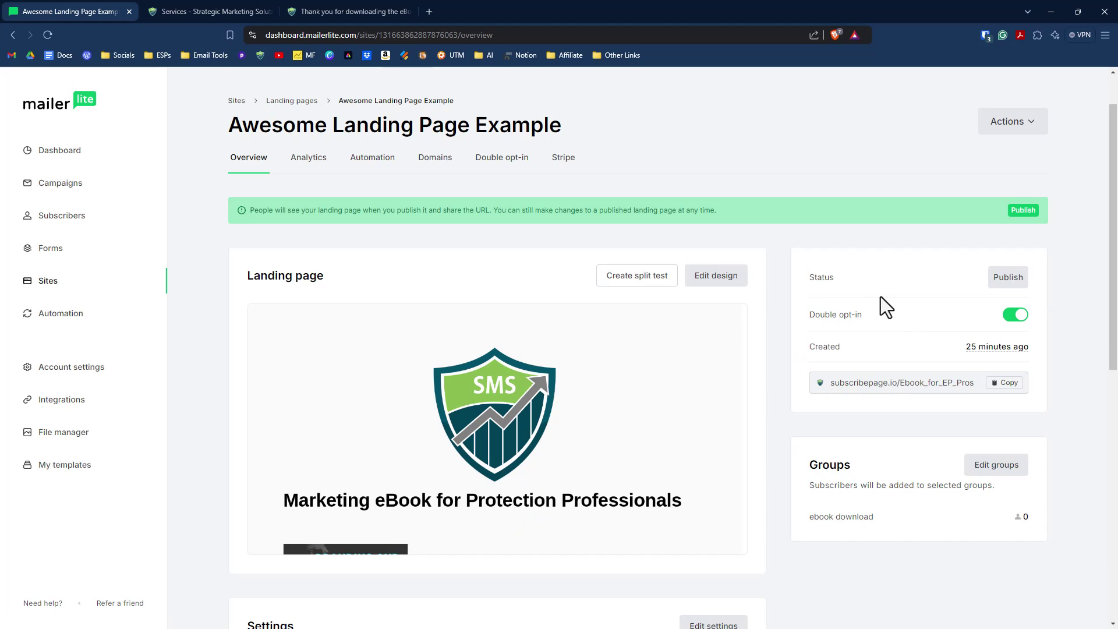
{"action": "left_click", "coordinate": [1008, 320]}
{"action": "left_click", "coordinate": [1003, 283]}
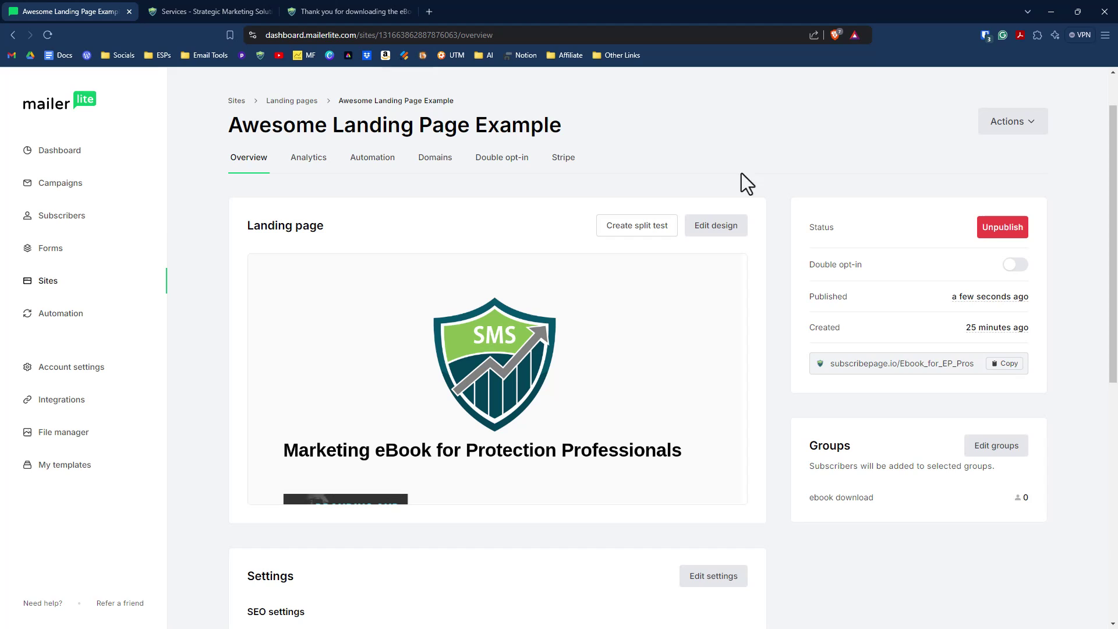
{"action": "left_click", "coordinate": [380, 159]}
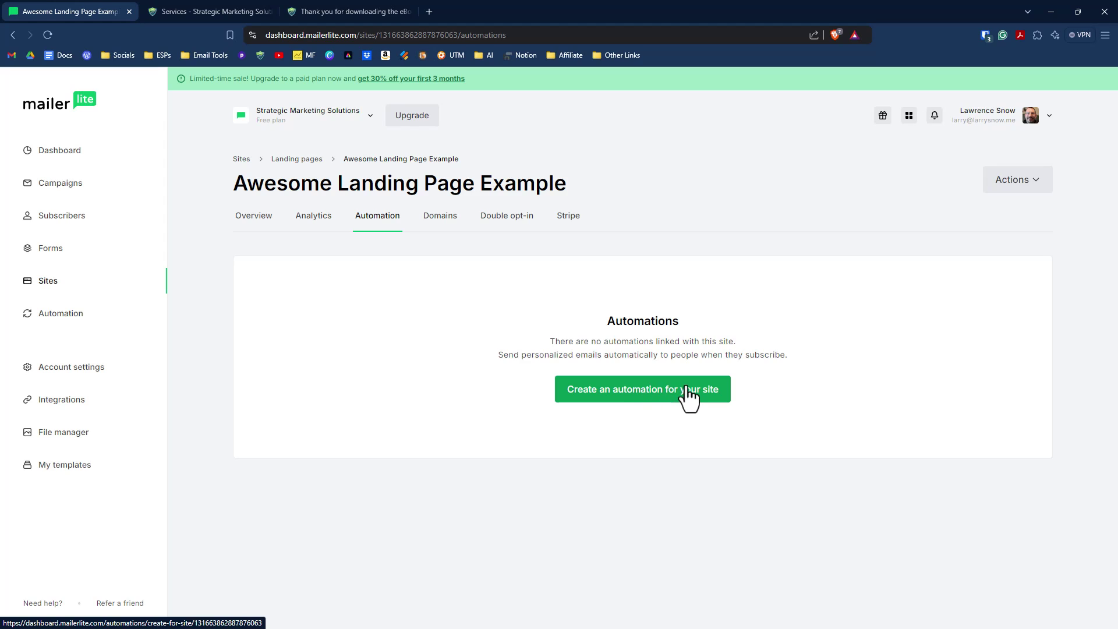
Step: Start an automation for the landing page form and add an email step after the trigger
{"action": "left_click", "coordinate": [687, 399]}
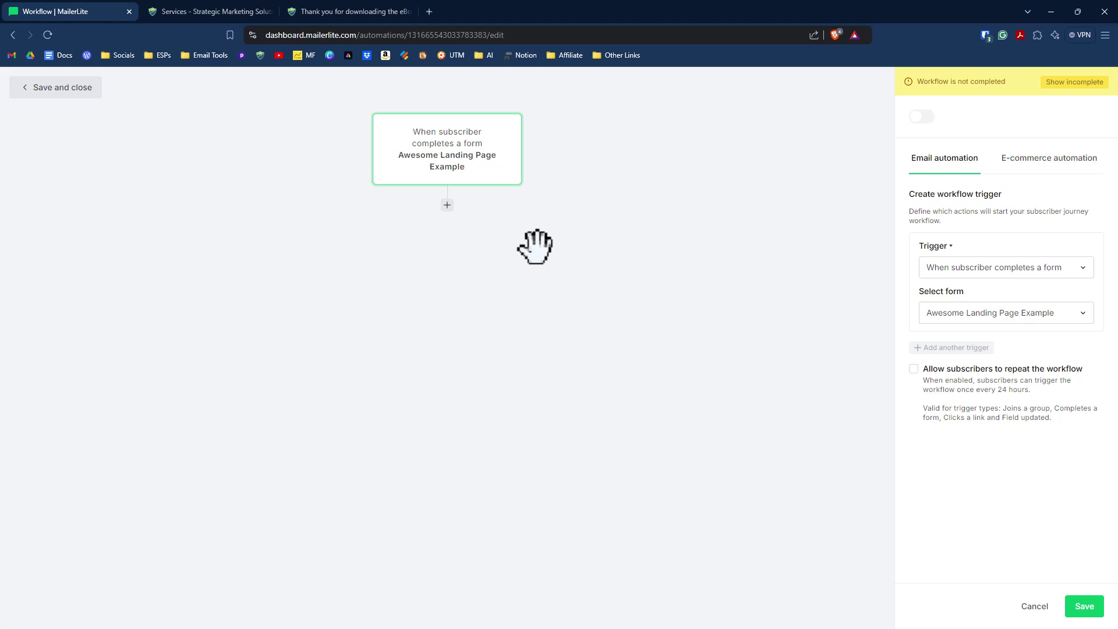
{"action": "left_click", "coordinate": [448, 206]}
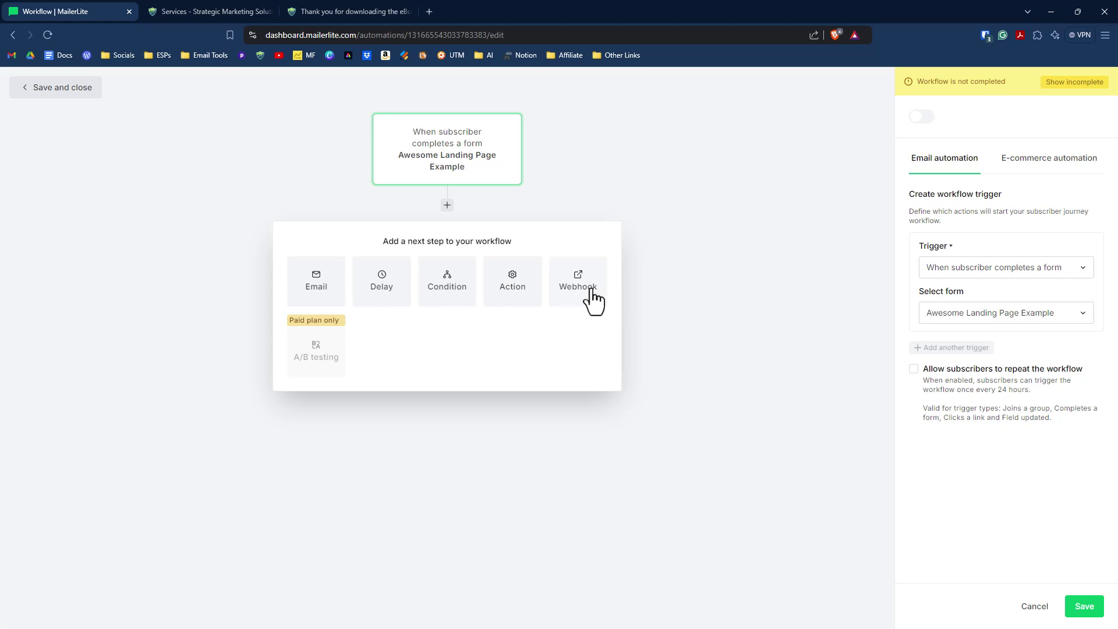
{"action": "left_click", "coordinate": [327, 294]}
Step: Name the email 'ebook download' with subject 'Welcome! Here's the Fab eBook you requested'
{"action": "left_click", "coordinate": [948, 149]}
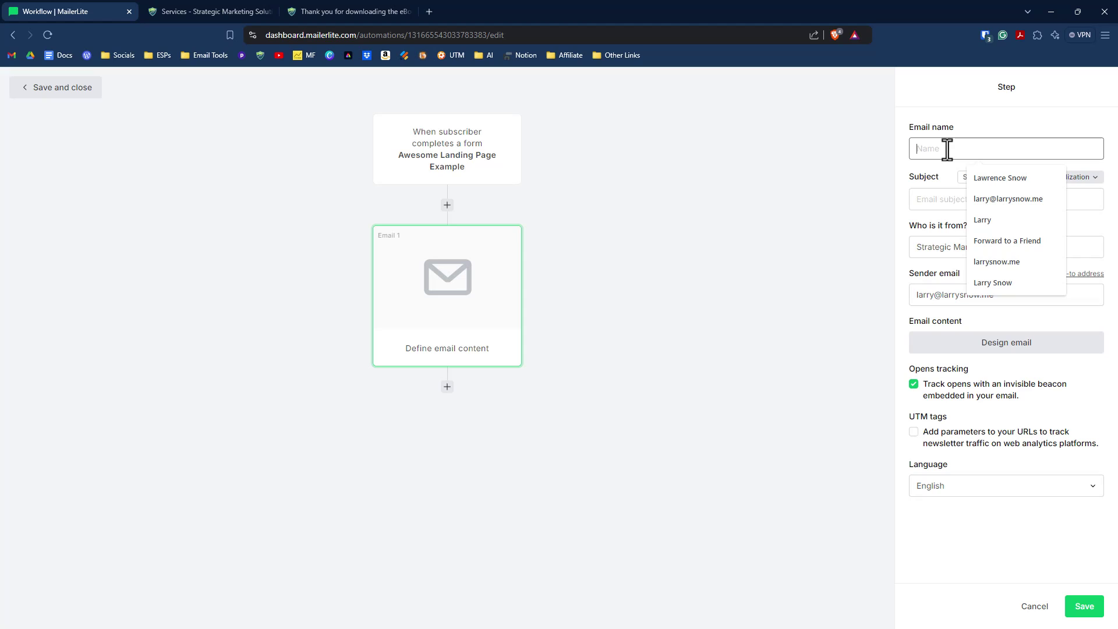
{"action": "type", "text": "ebook"}
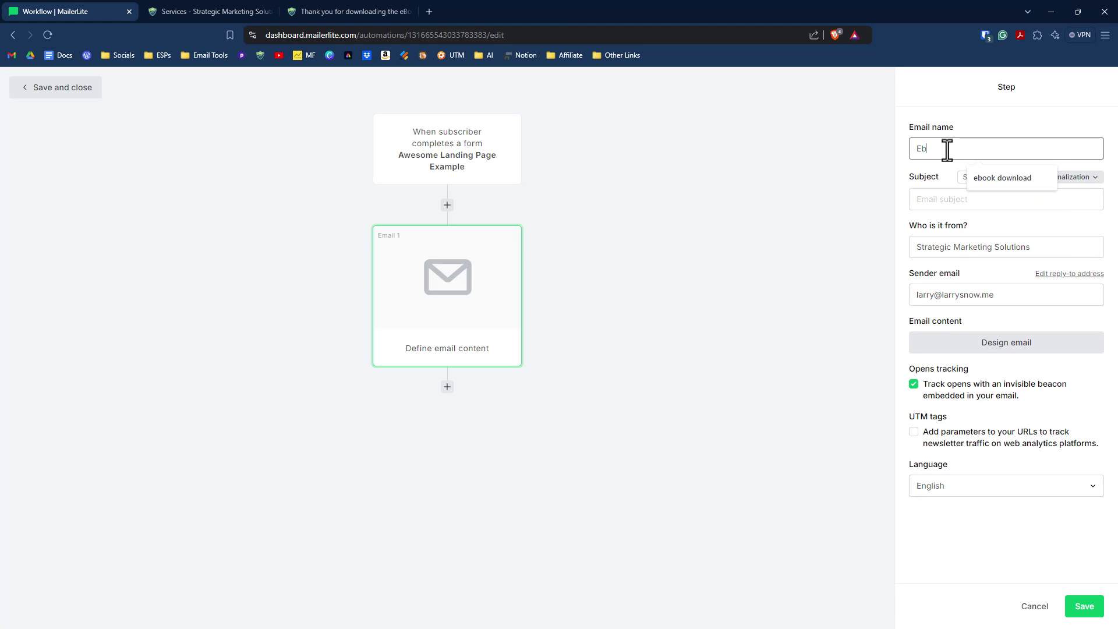
{"action": "left_click", "coordinate": [951, 174]}
{"action": "left_click", "coordinate": [958, 199]}
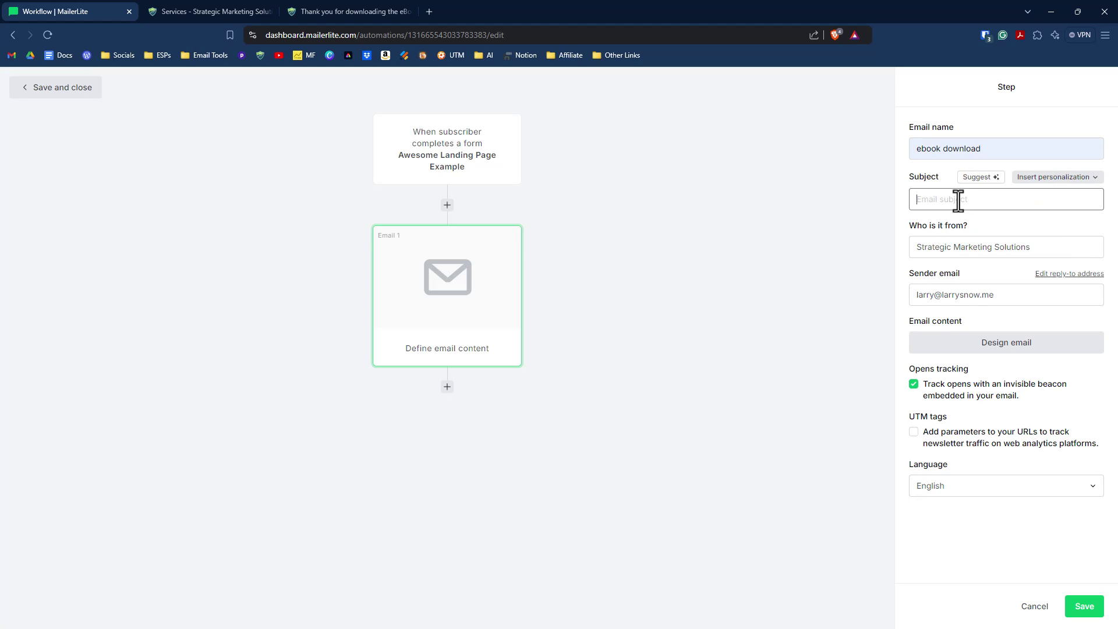
{"action": "type", "text": "Welcome! Here's the Fab eBook you requested"}
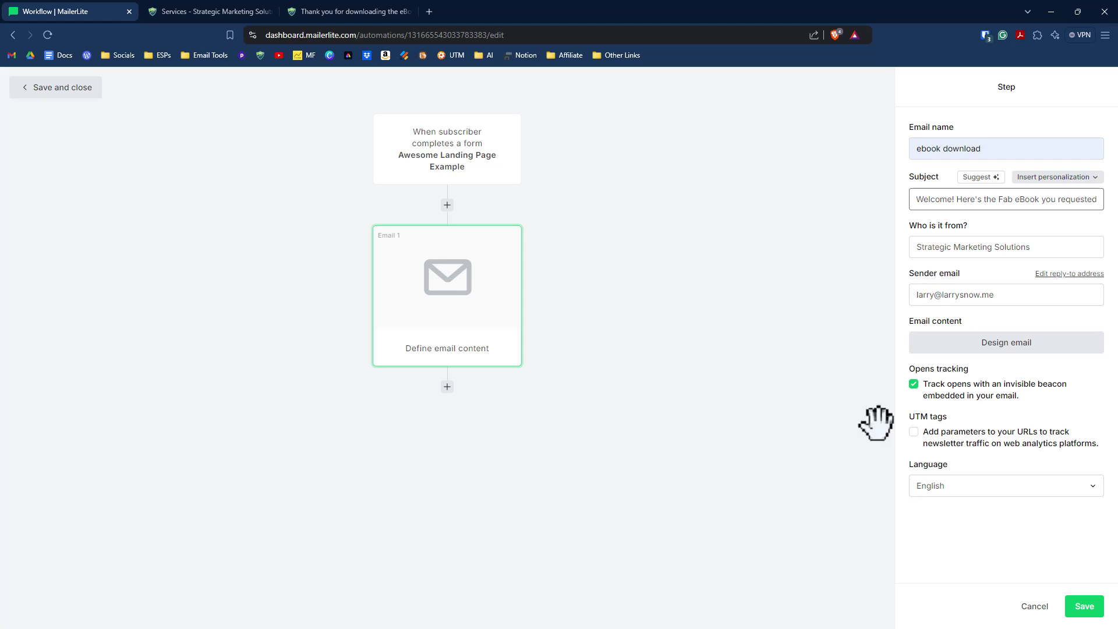
{"action": "left_click", "coordinate": [1007, 344]}
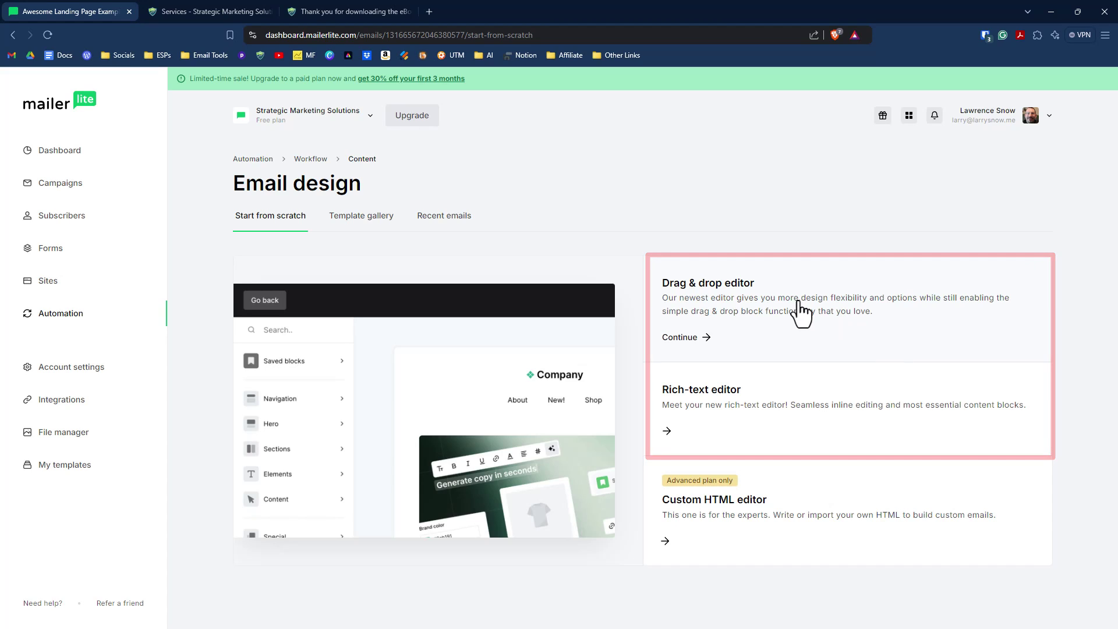
Step: Use the drag & drop editor and check the 'Welcome, {$name}!' greeting and 'Download the eBook!' button
{"action": "left_click", "coordinate": [679, 337]}
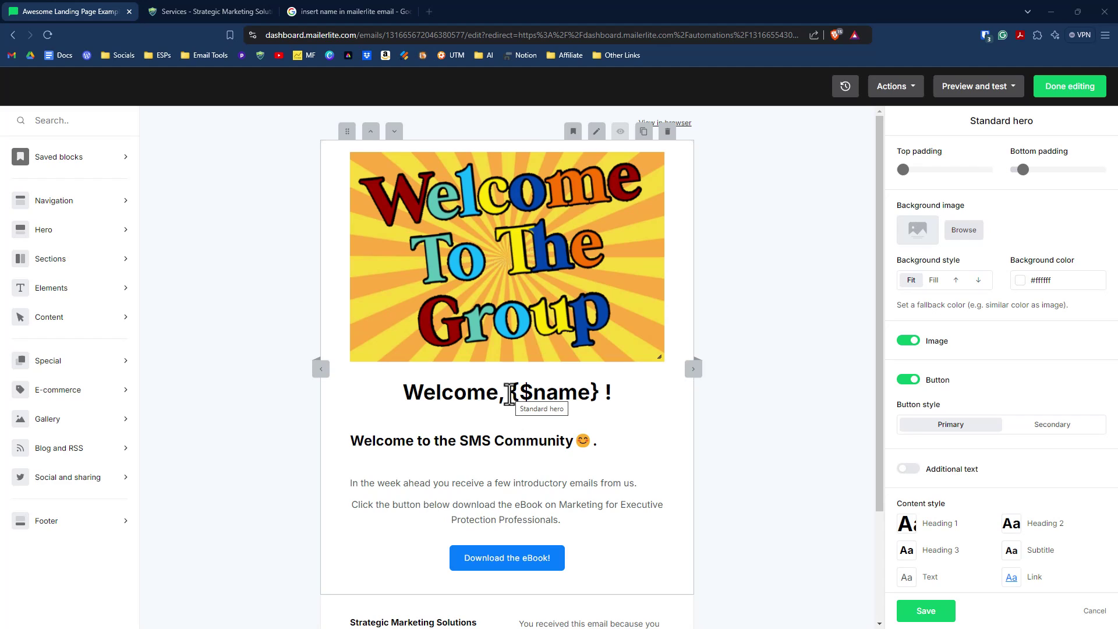
{"action": "left_click_drag", "start_coordinate": [511, 393], "coordinate": [592, 401]}
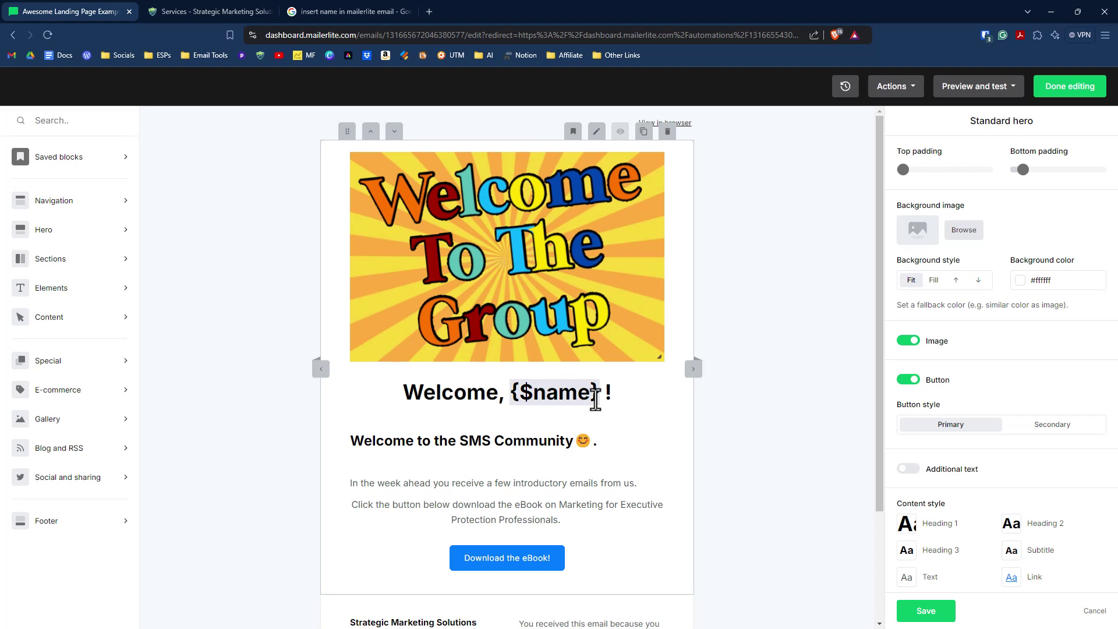
{"action": "left_click", "coordinate": [591, 401]}
{"action": "scroll", "coordinate": [500, 419], "scroll_direction": "down", "scroll_amount": 1}
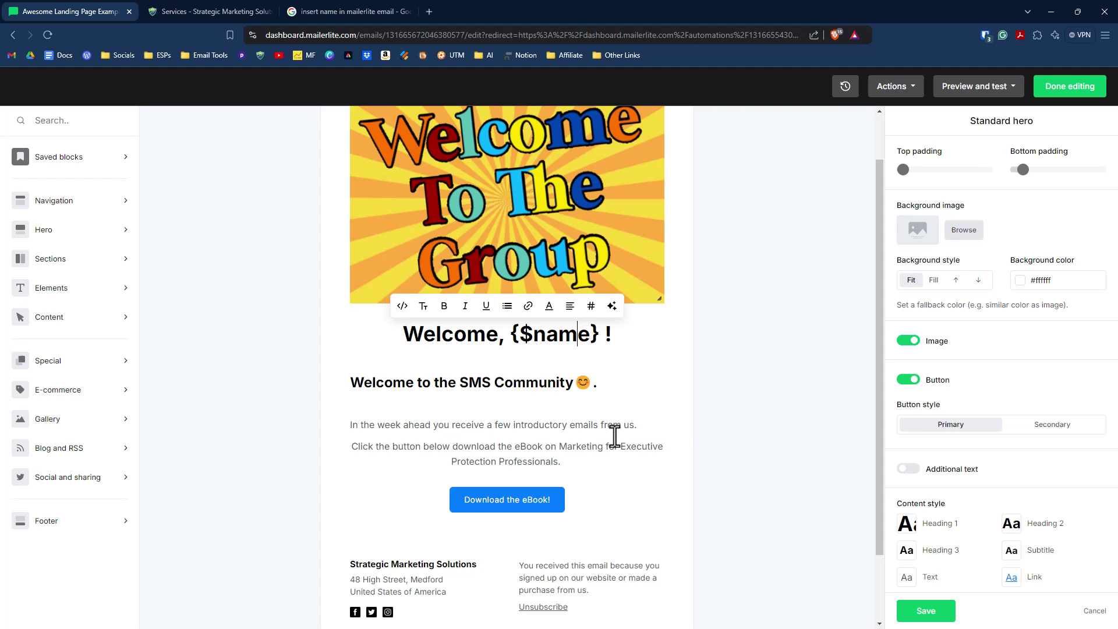
{"action": "scroll", "coordinate": [635, 437], "scroll_direction": "down", "scroll_amount": 2}
{"action": "mouse_move", "coordinate": [520, 427]}
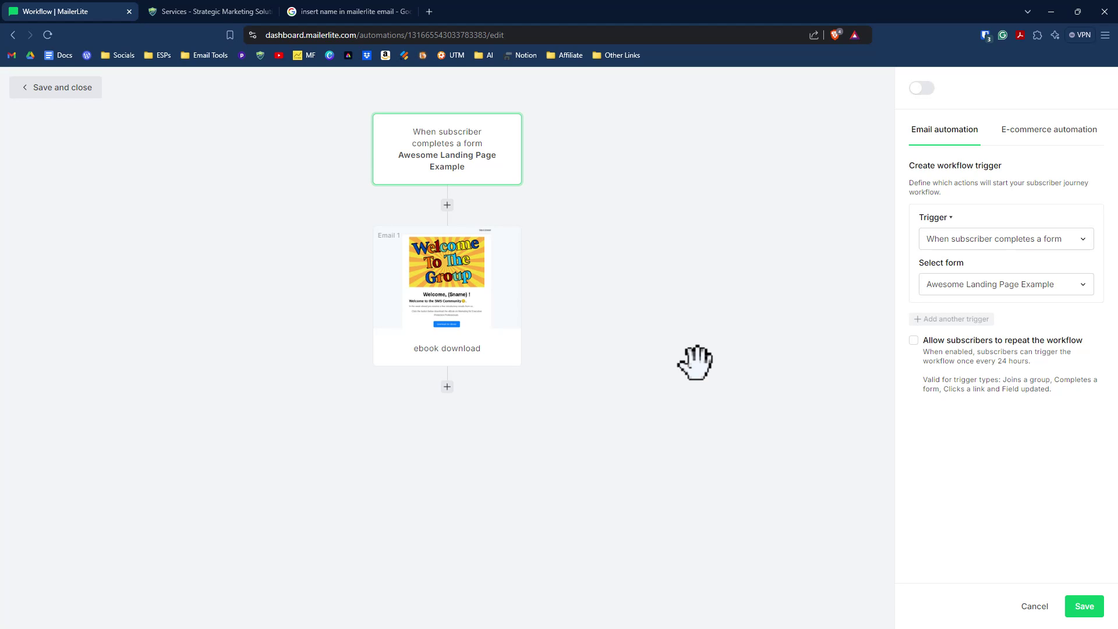
Step: Add a 2-day delay step after the welcome email
{"action": "left_click", "coordinate": [447, 388]}
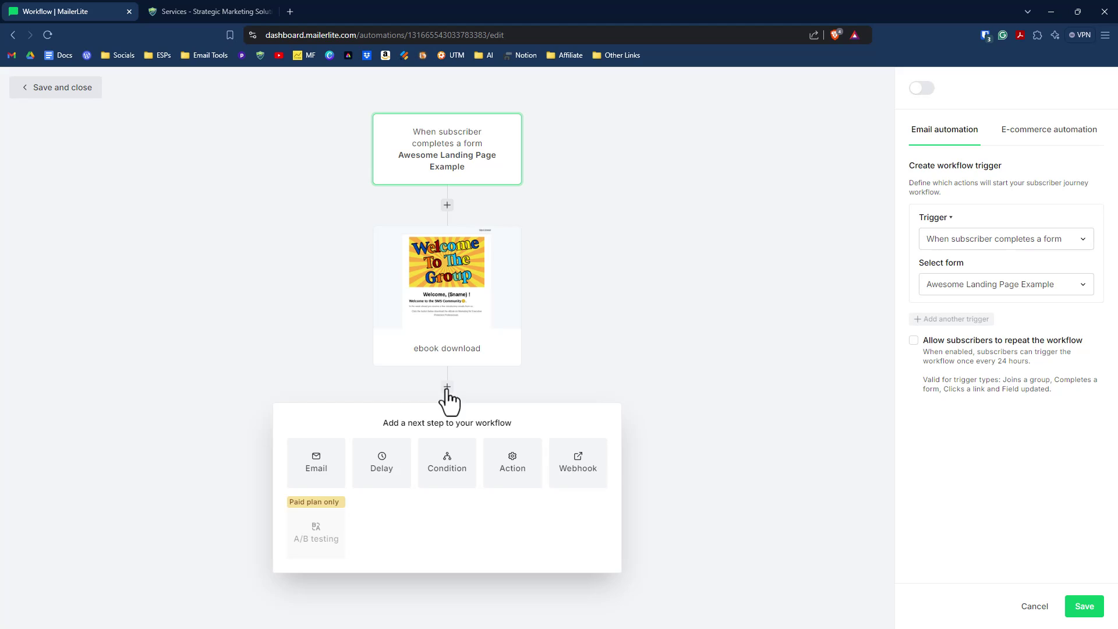
{"action": "left_click", "coordinate": [382, 469]}
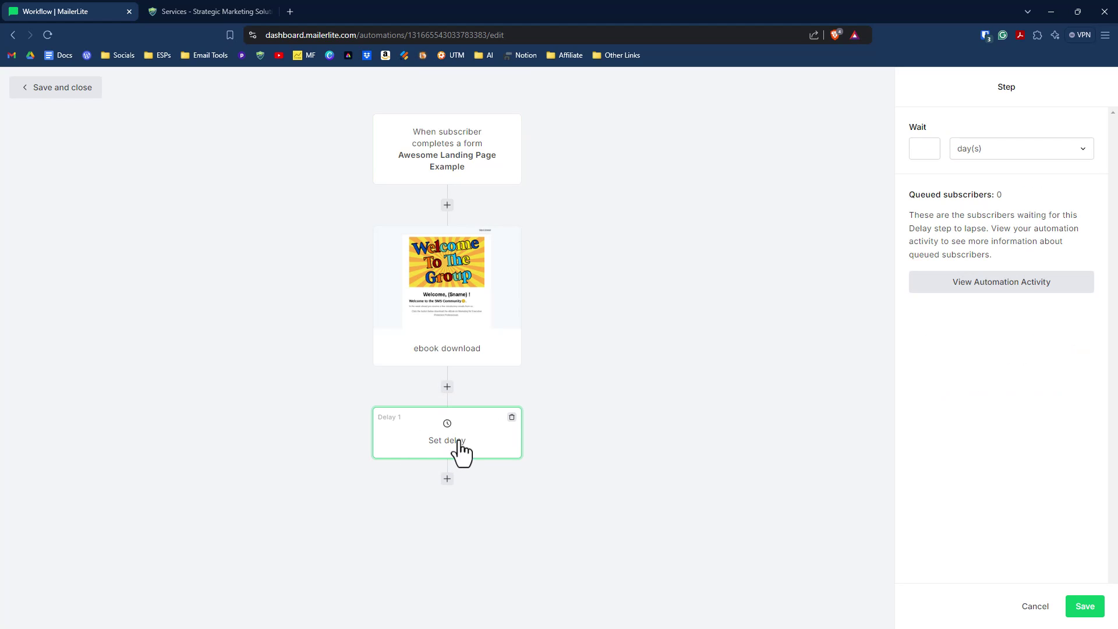
{"action": "left_click", "coordinate": [926, 152]}
{"action": "type", "text": "2"}
{"action": "left_click", "coordinate": [683, 471]}
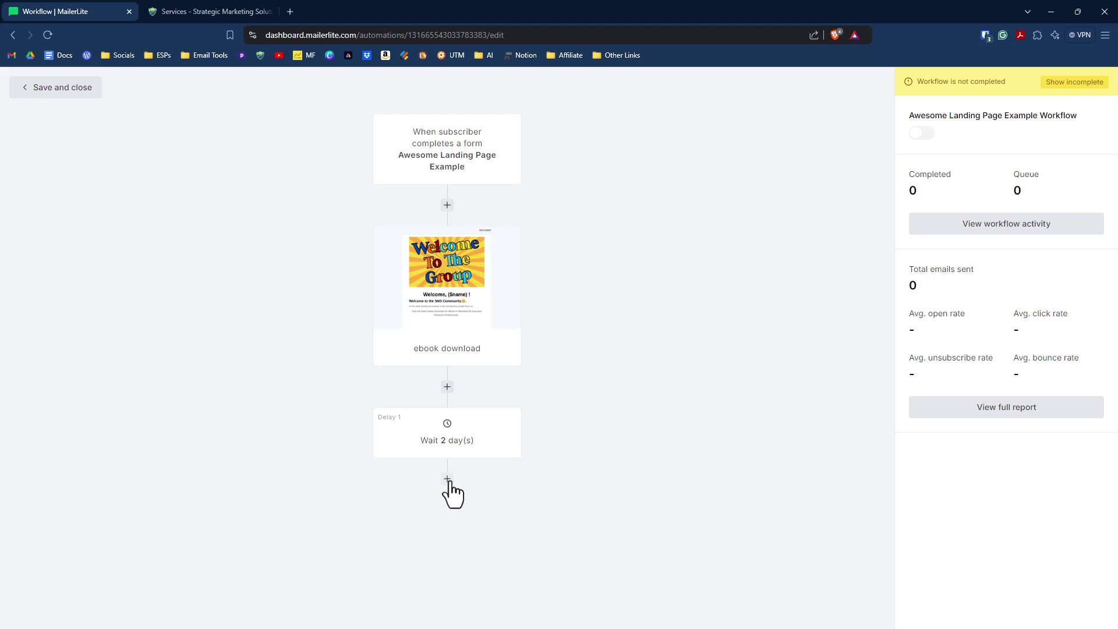
Step: Add a second email and a 1-day delay, then activate and save the workflow
{"action": "left_click", "coordinate": [313, 362]}
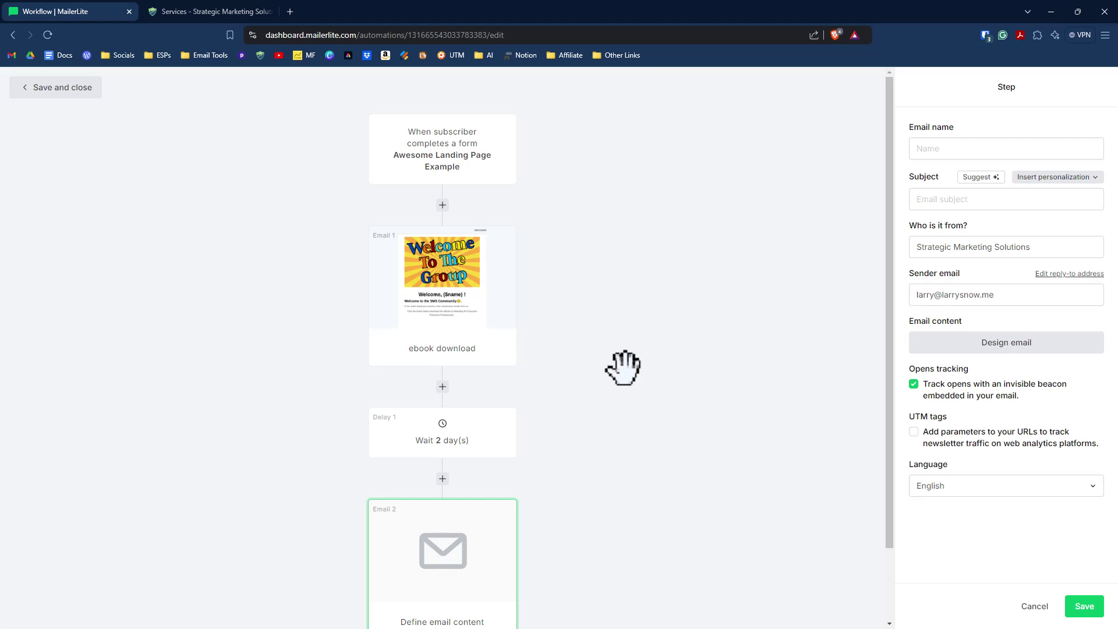
{"action": "scroll", "coordinate": [584, 492], "scroll_direction": "down", "scroll_amount": 2}
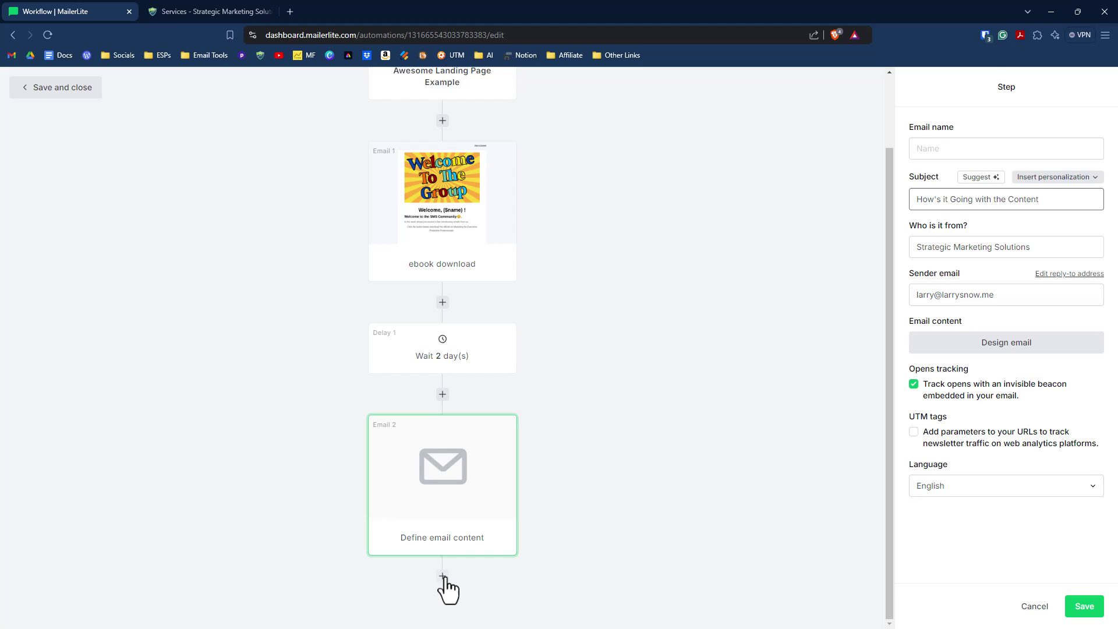
{"action": "left_click", "coordinate": [443, 576]}
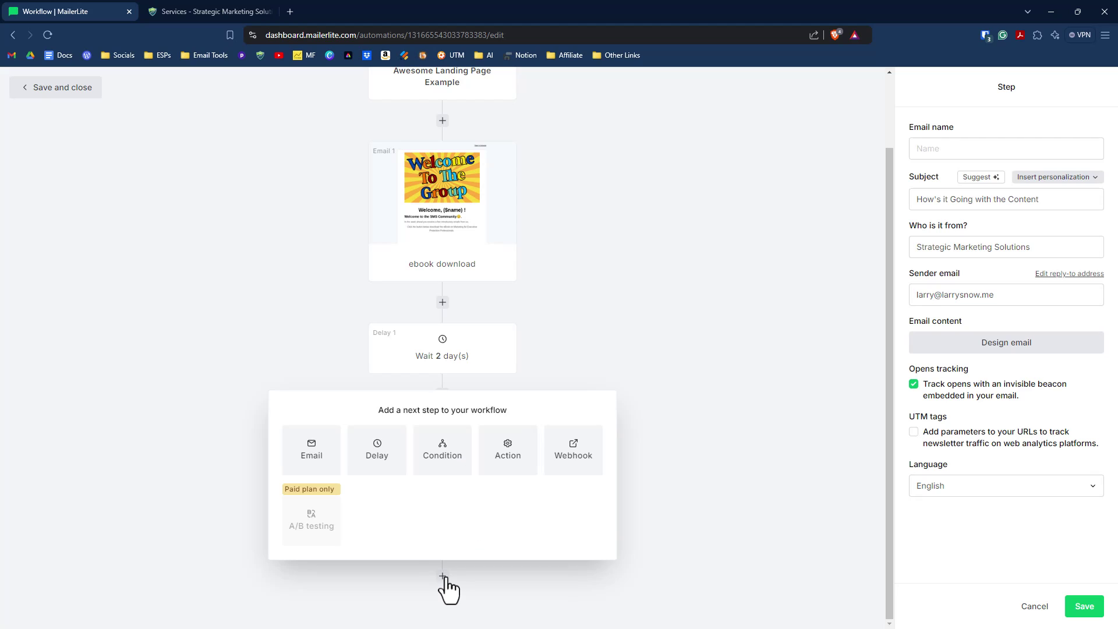
{"action": "left_click", "coordinate": [384, 457]}
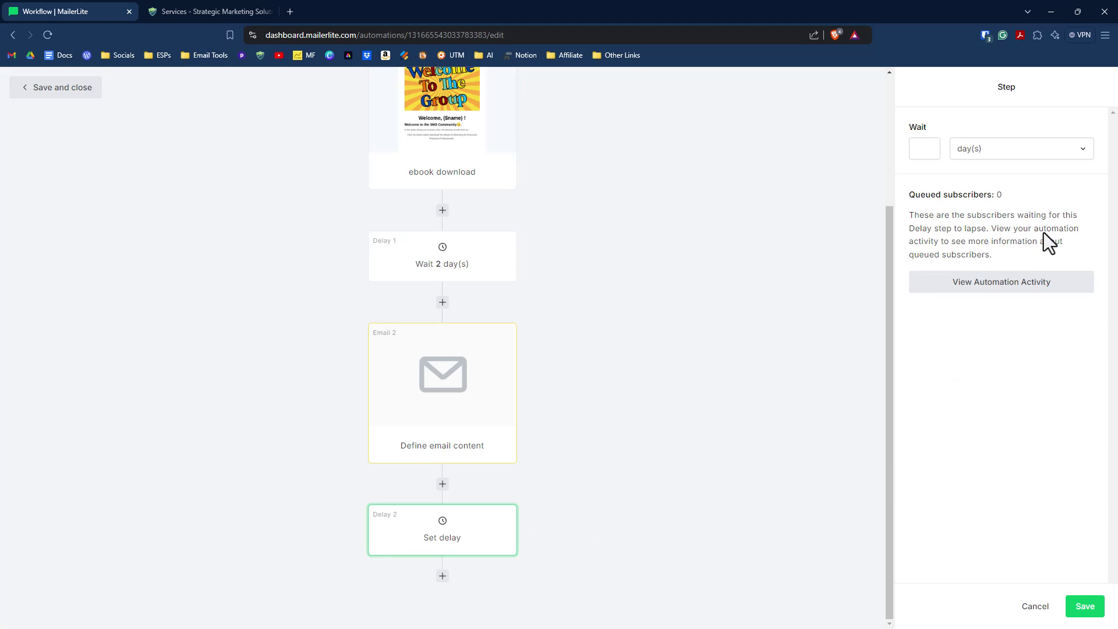
{"action": "left_click", "coordinate": [927, 148]}
{"action": "type", "text": "1"}
{"action": "left_click", "coordinate": [1082, 608]}
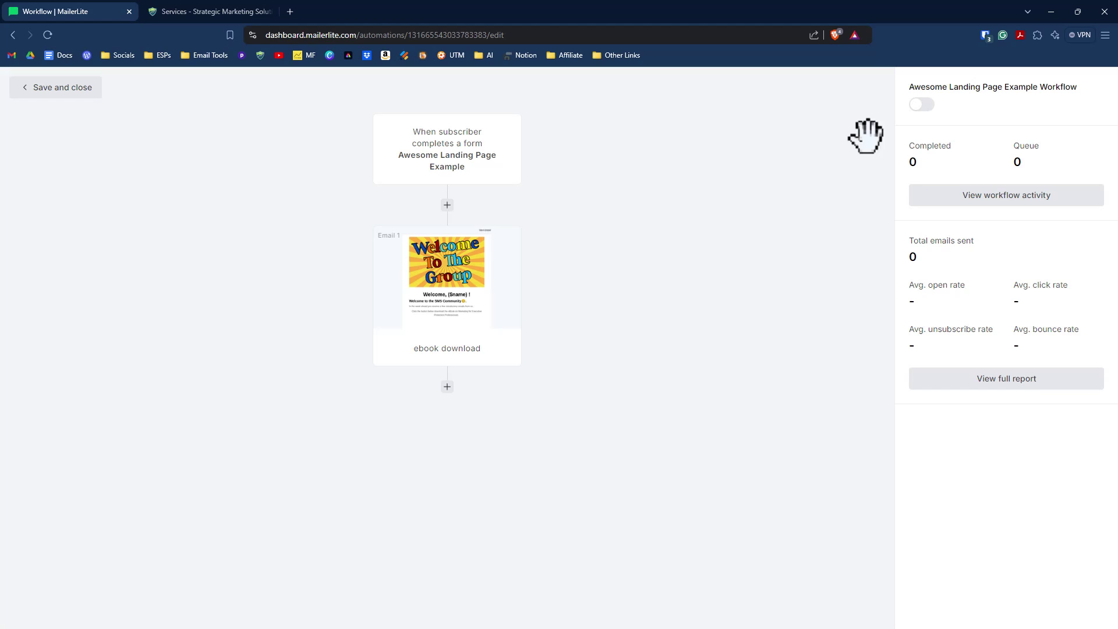
{"action": "left_click", "coordinate": [924, 105]}
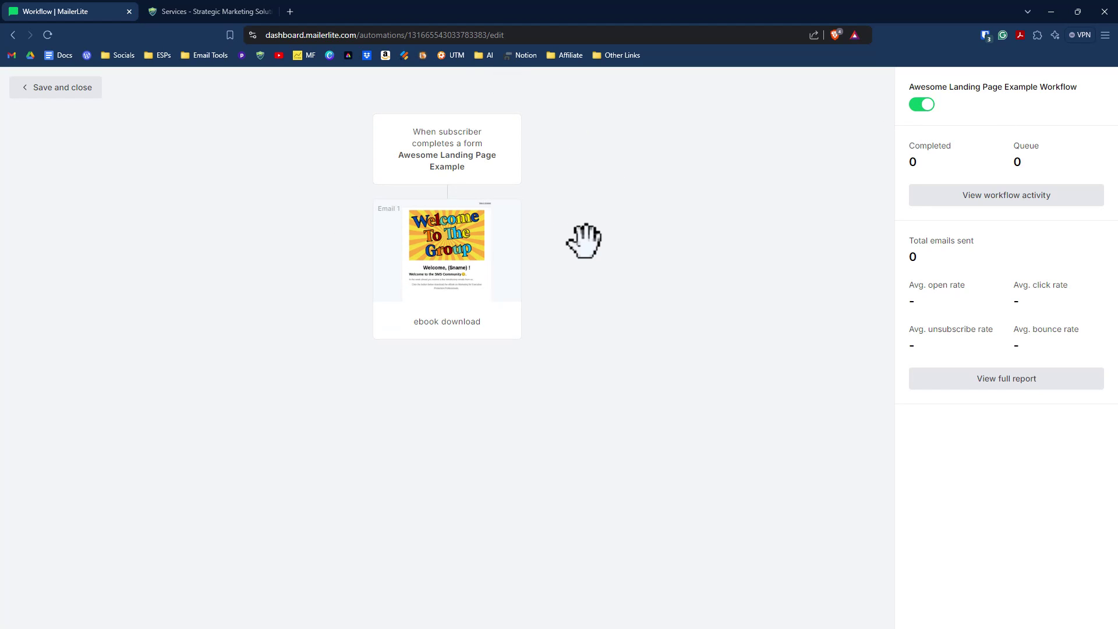
{"action": "left_click", "coordinate": [69, 89]}
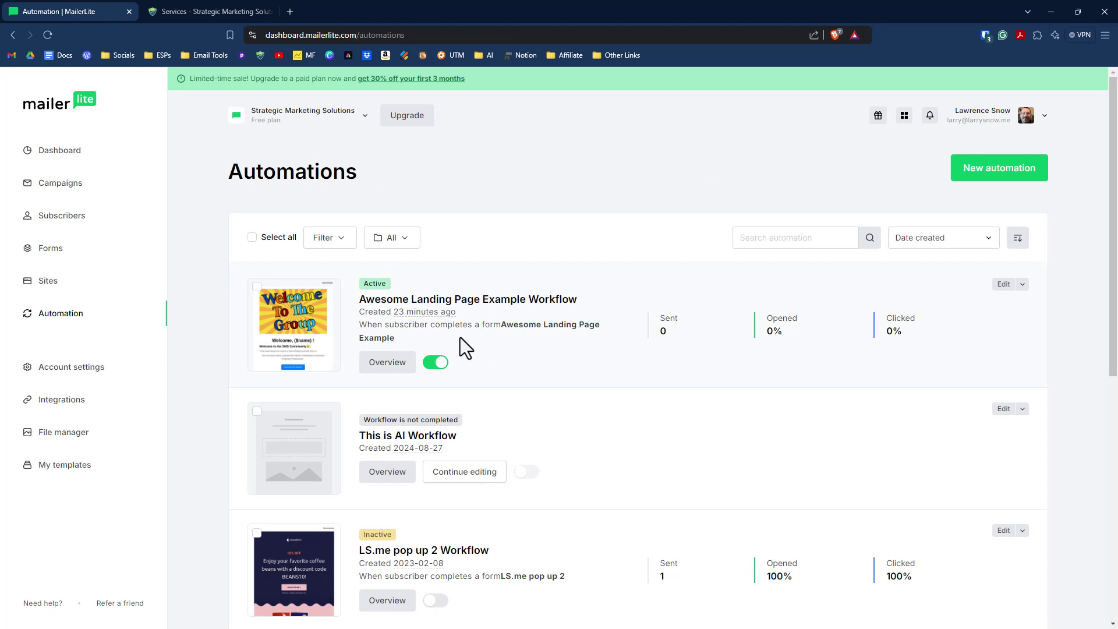
Step: Open the published eBook landing page in a new tab from its site overview
{"action": "left_click", "coordinate": [377, 337]}
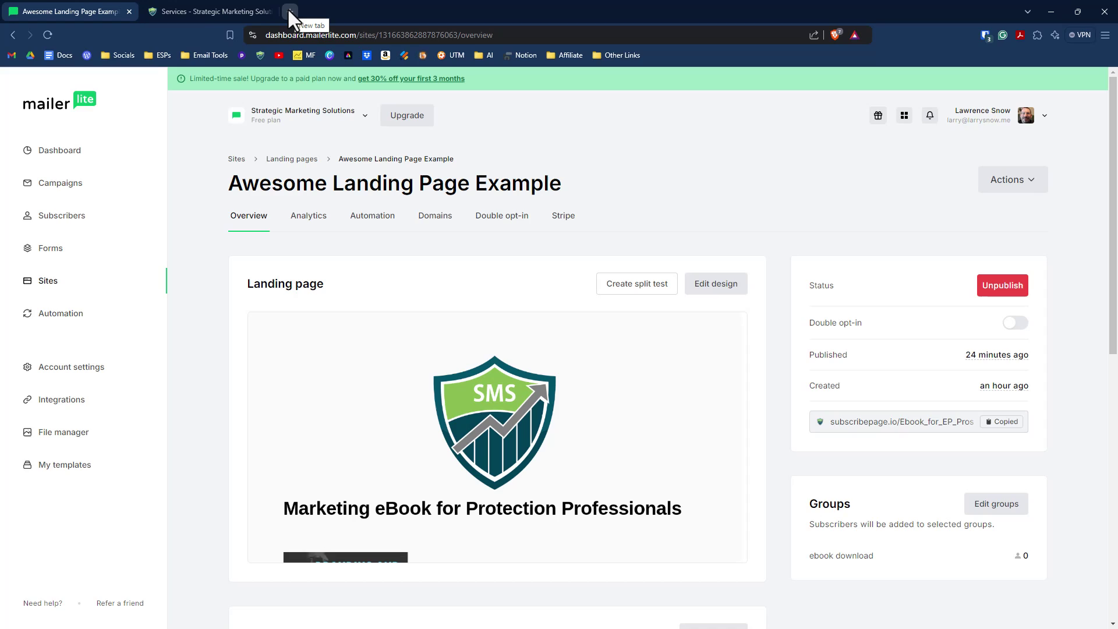
{"action": "left_click", "coordinate": [290, 12]}
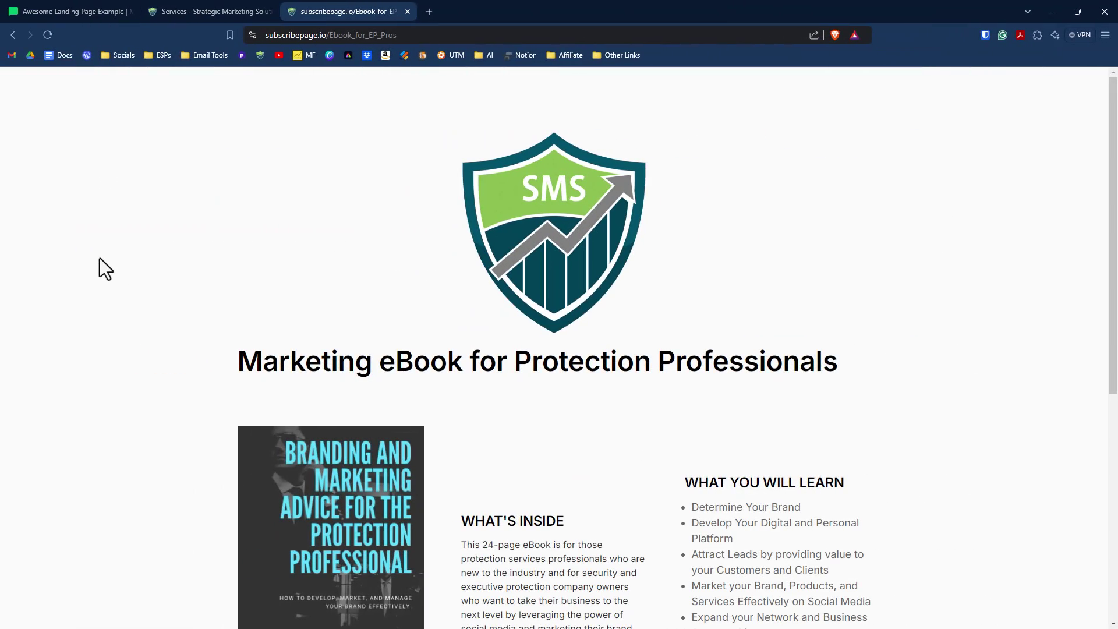
{"action": "scroll", "coordinate": [160, 264], "scroll_direction": "down", "scroll_amount": 7}
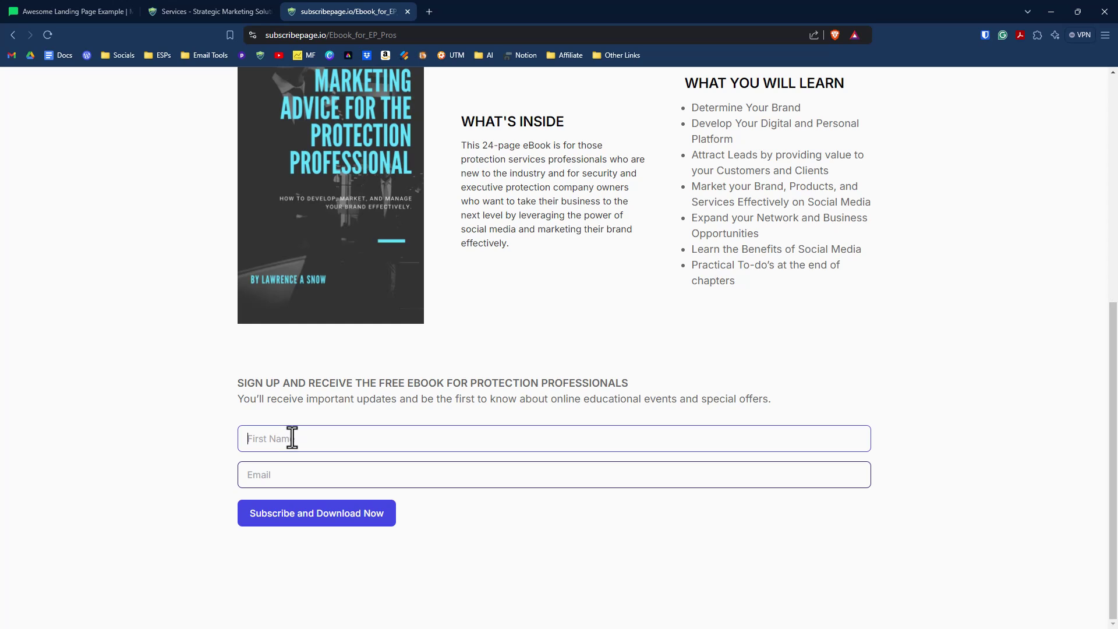
Step: Submit a test signup on the form with a first name and email address
{"action": "type", "text": "Larry"}
{"action": "key", "text": "Tab"}
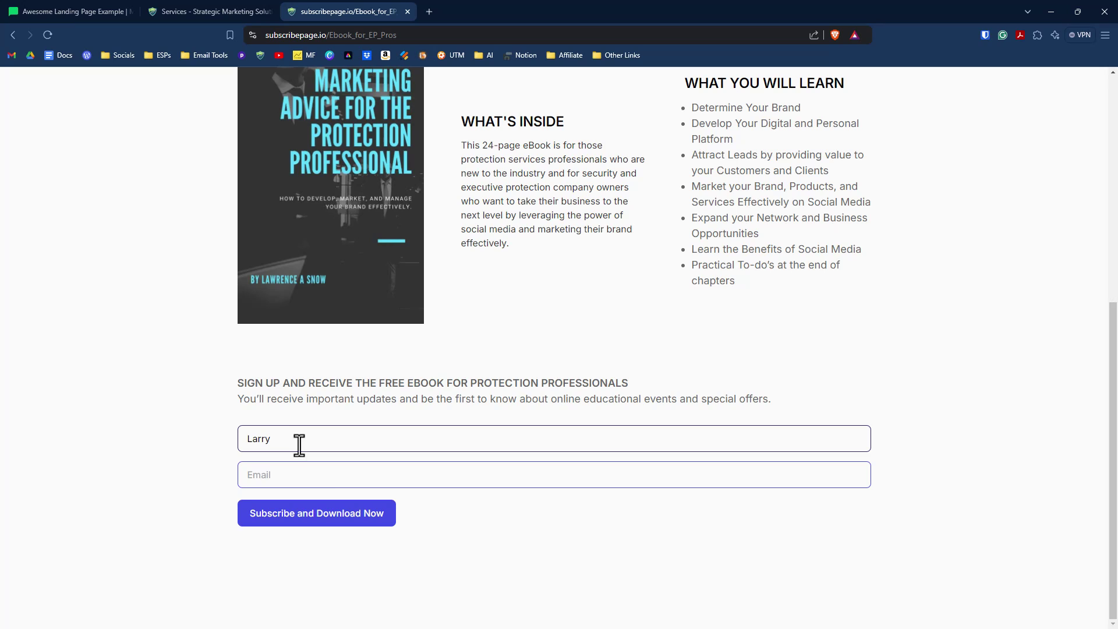
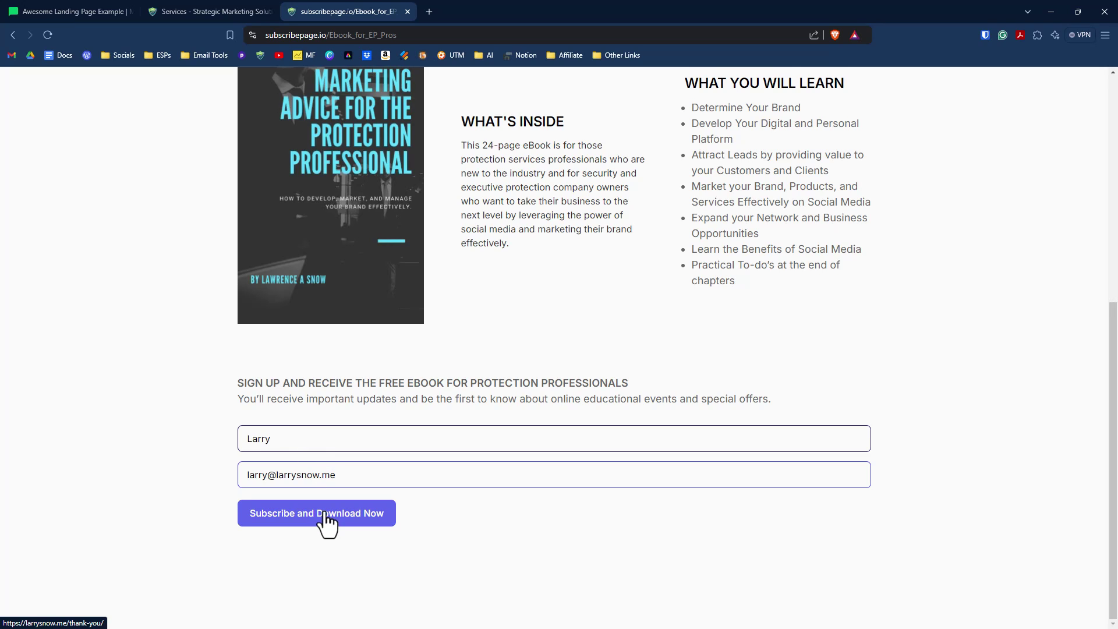
{"action": "left_click", "coordinate": [325, 515]}
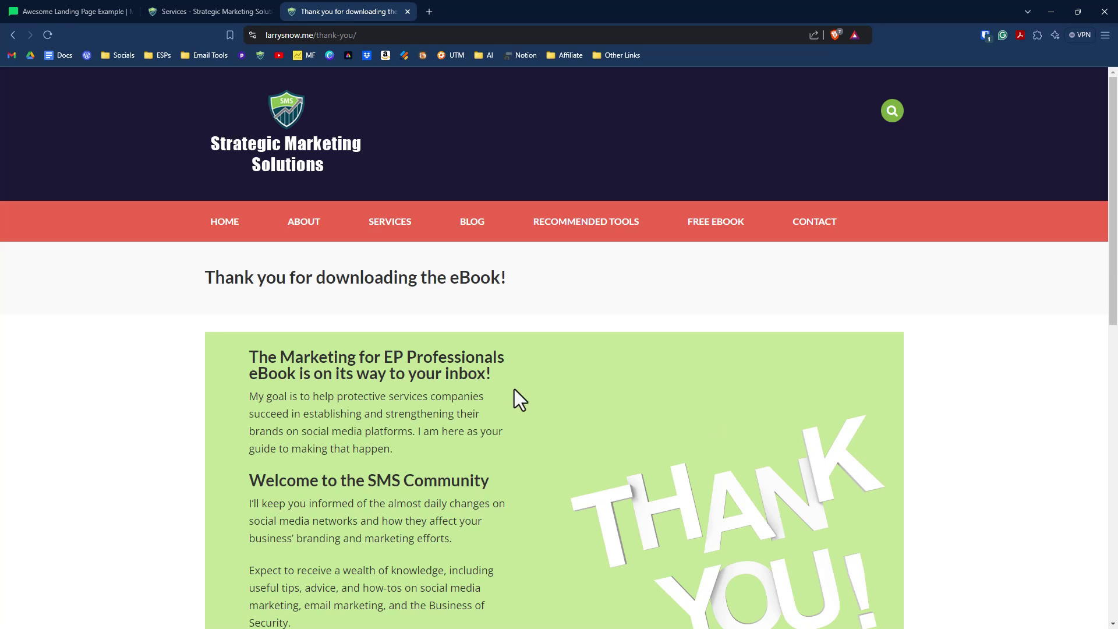
{"action": "scroll", "coordinate": [439, 386], "scroll_direction": "down", "scroll_amount": 2}
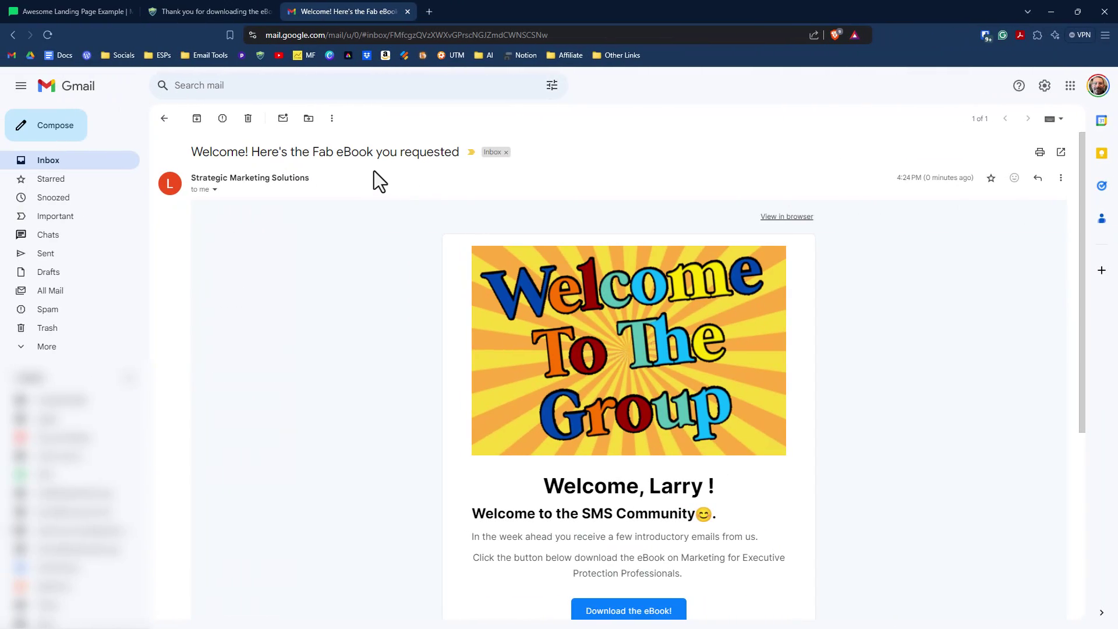
{"action": "scroll", "coordinate": [371, 181], "scroll_direction": "down", "scroll_amount": 2}
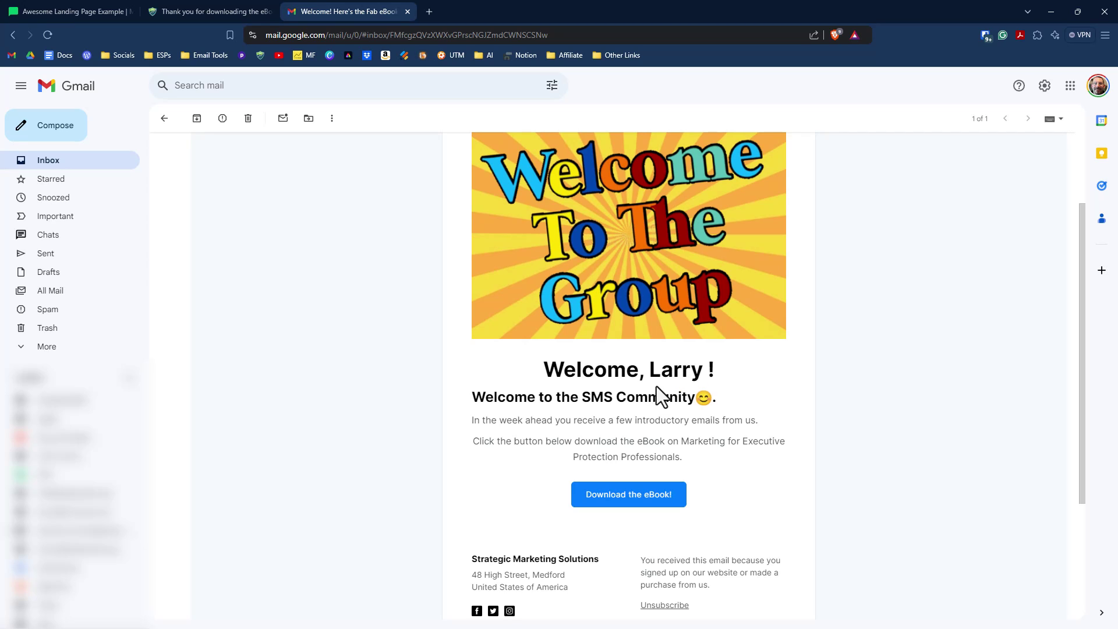
{"action": "scroll", "coordinate": [547, 407], "scroll_direction": "down", "scroll_amount": 1}
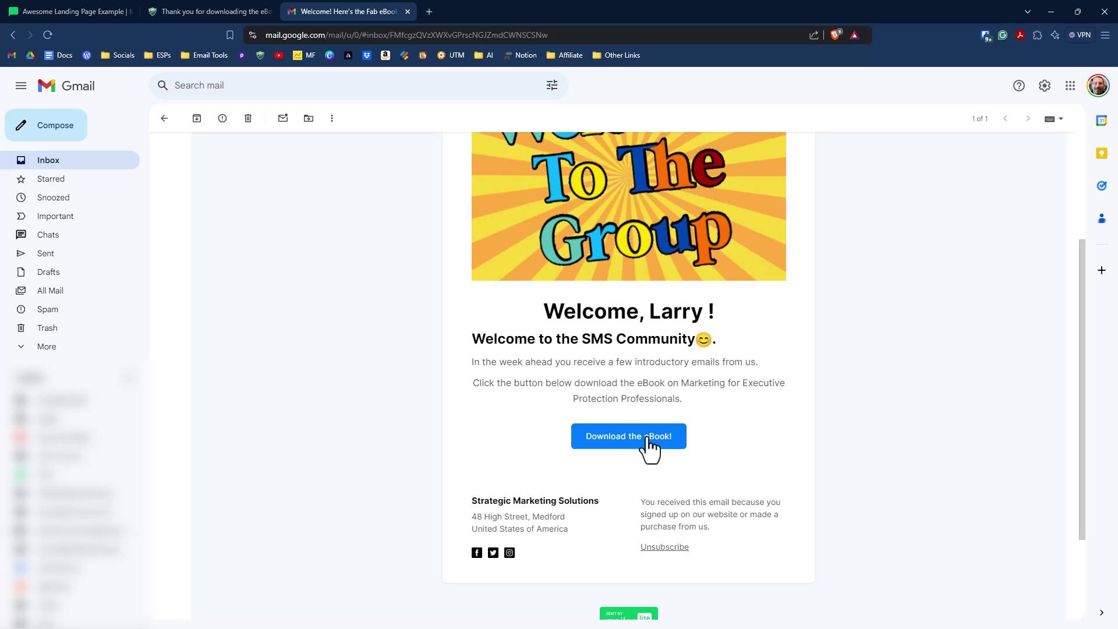